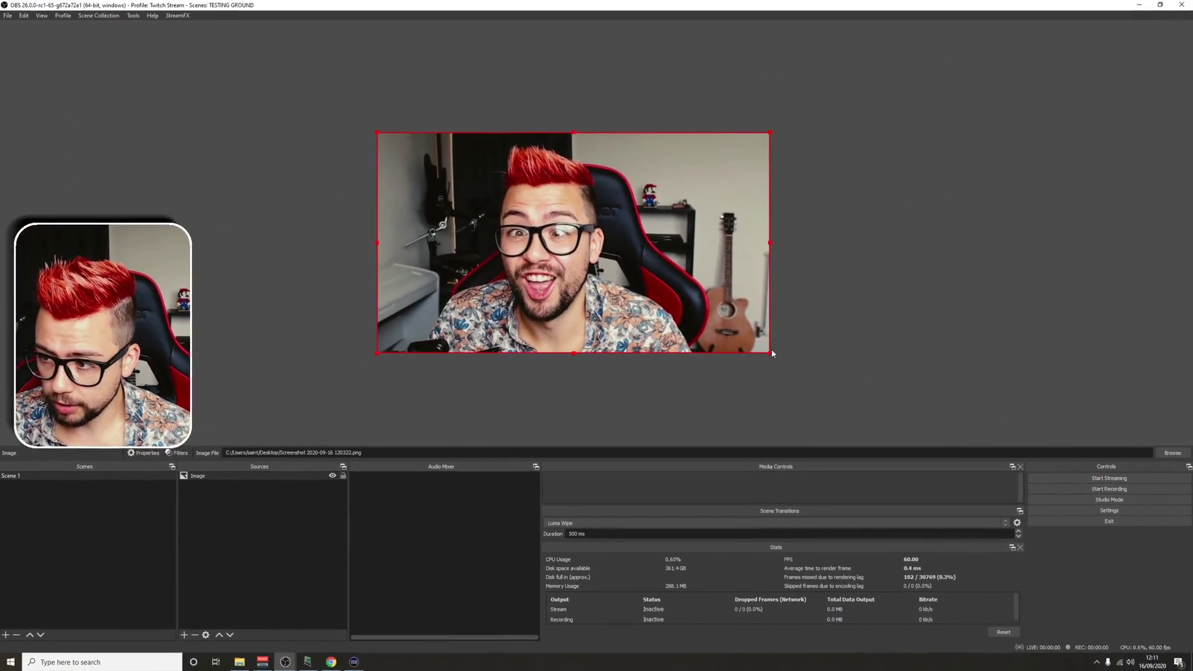
Step: Shrink the image into the canvas's top-left corner and add a Move Source filter to Scene 1
{"action": "left_click_drag", "start_coordinate": [771, 354], "coordinate": [527, 227]}
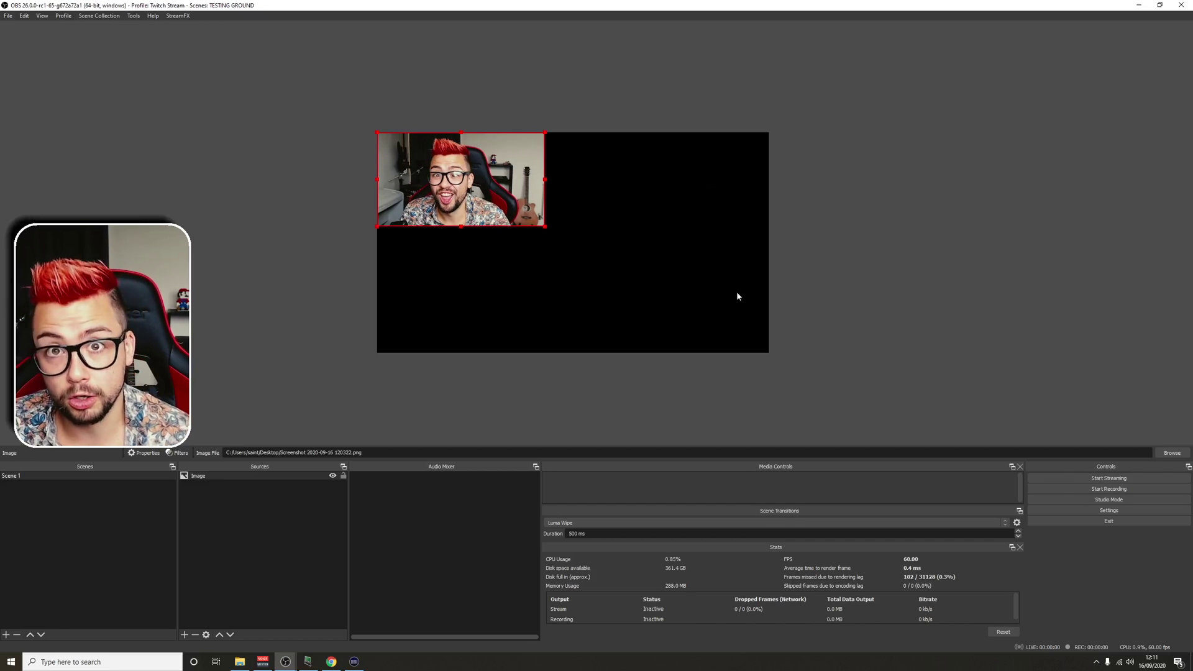
{"action": "right_click", "coordinate": [15, 478]}
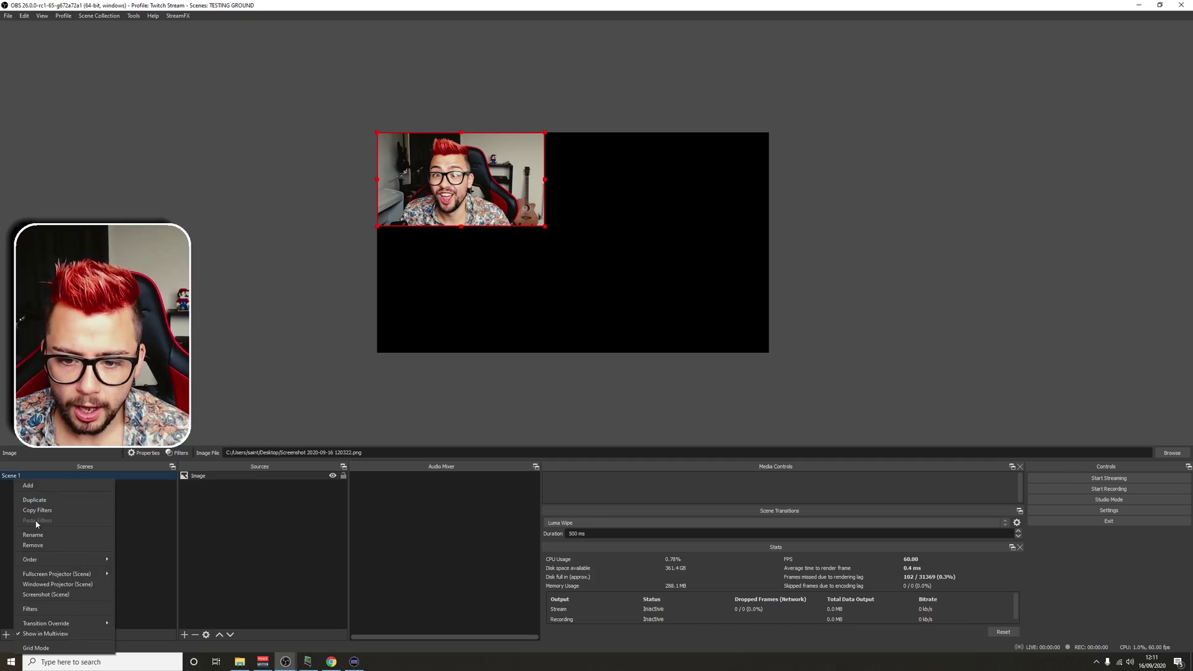
{"action": "left_click", "coordinate": [38, 607]}
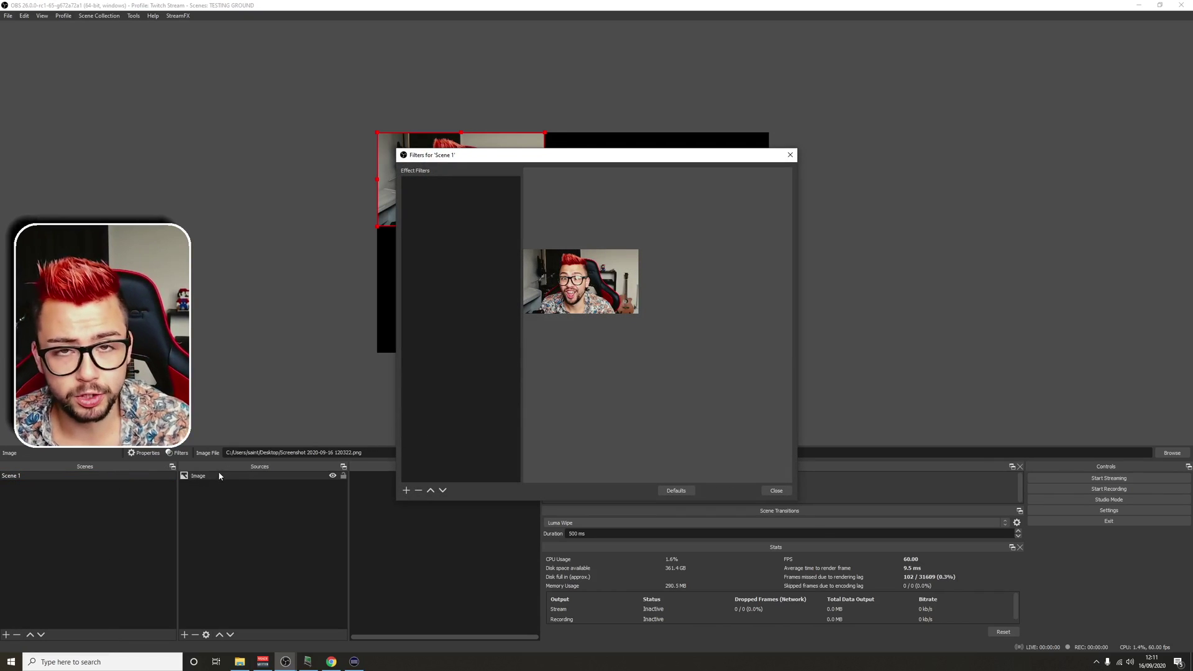
{"action": "left_click", "coordinate": [406, 490]}
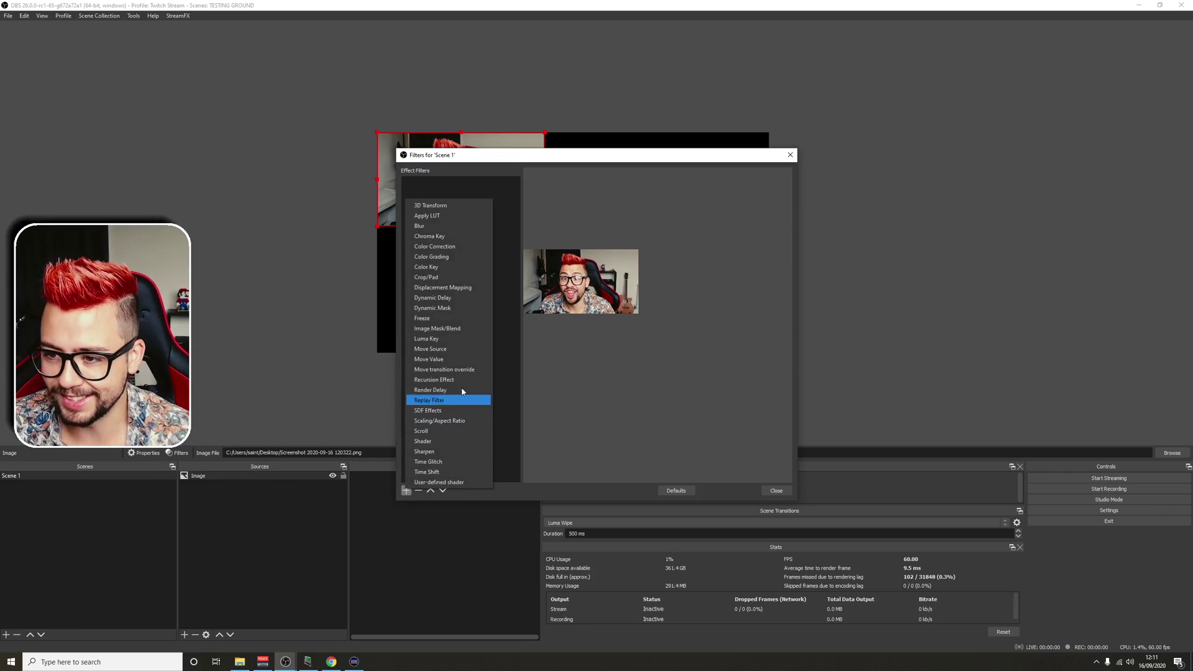
{"action": "left_click", "coordinate": [425, 350]}
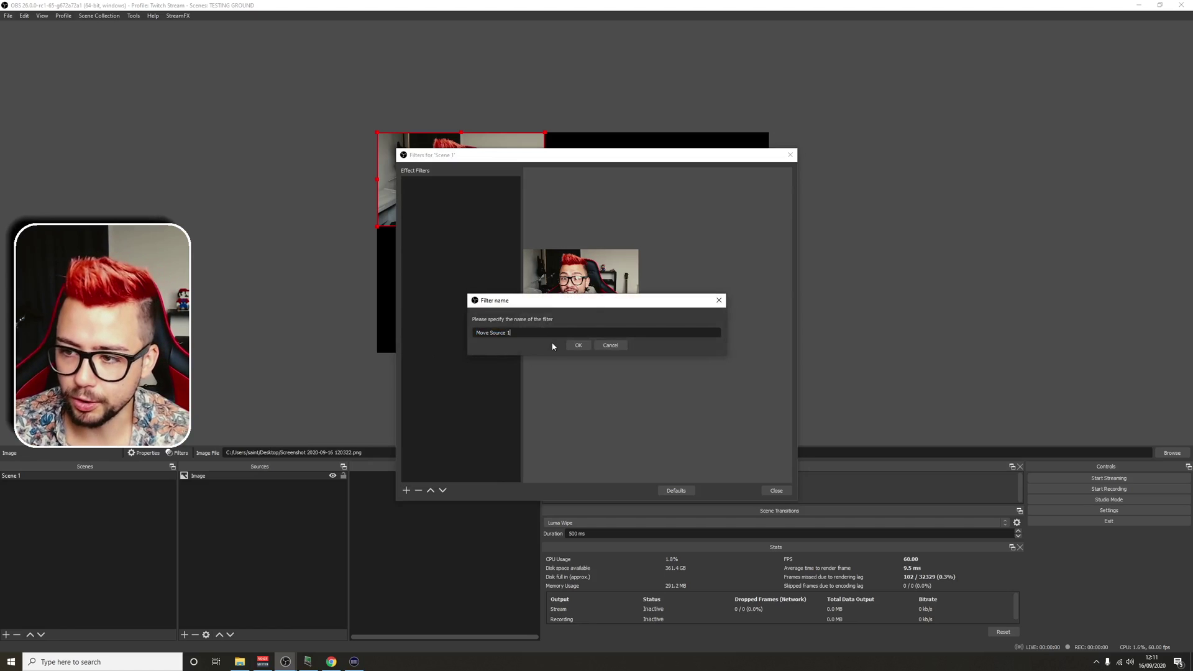
Step: Name the filter Move Source 1, capture the image's mid-canvas target position, then return it top-left
{"action": "left_click", "coordinate": [578, 345]}
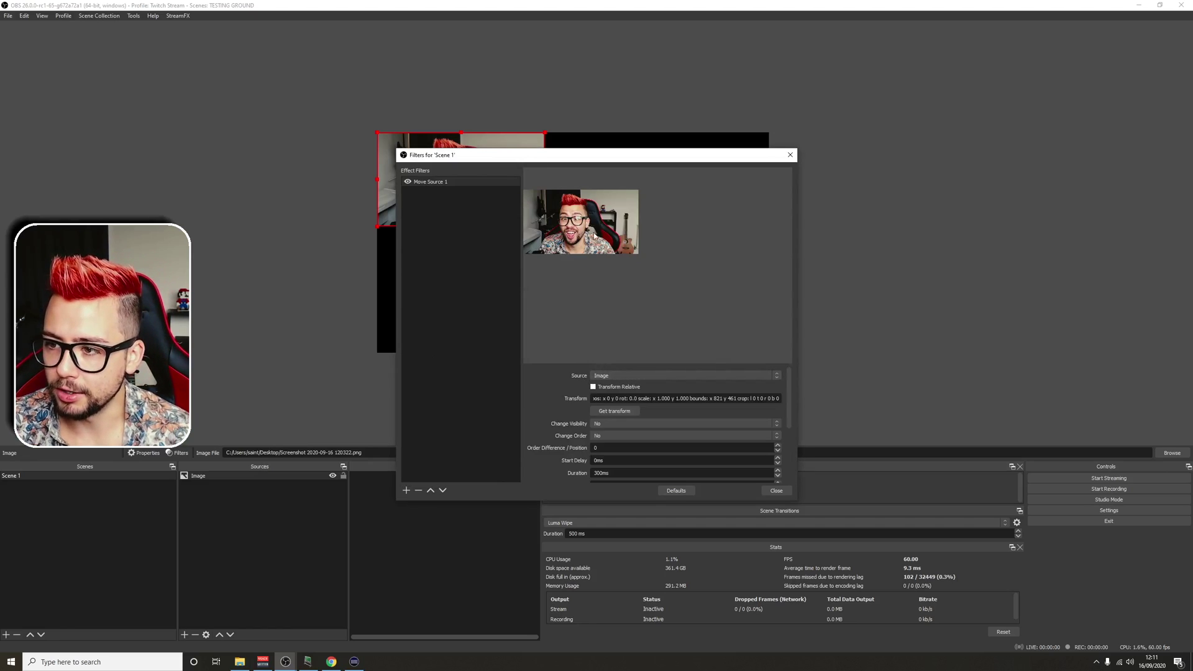
{"action": "left_click_drag", "start_coordinate": [538, 155], "coordinate": [797, 174]}
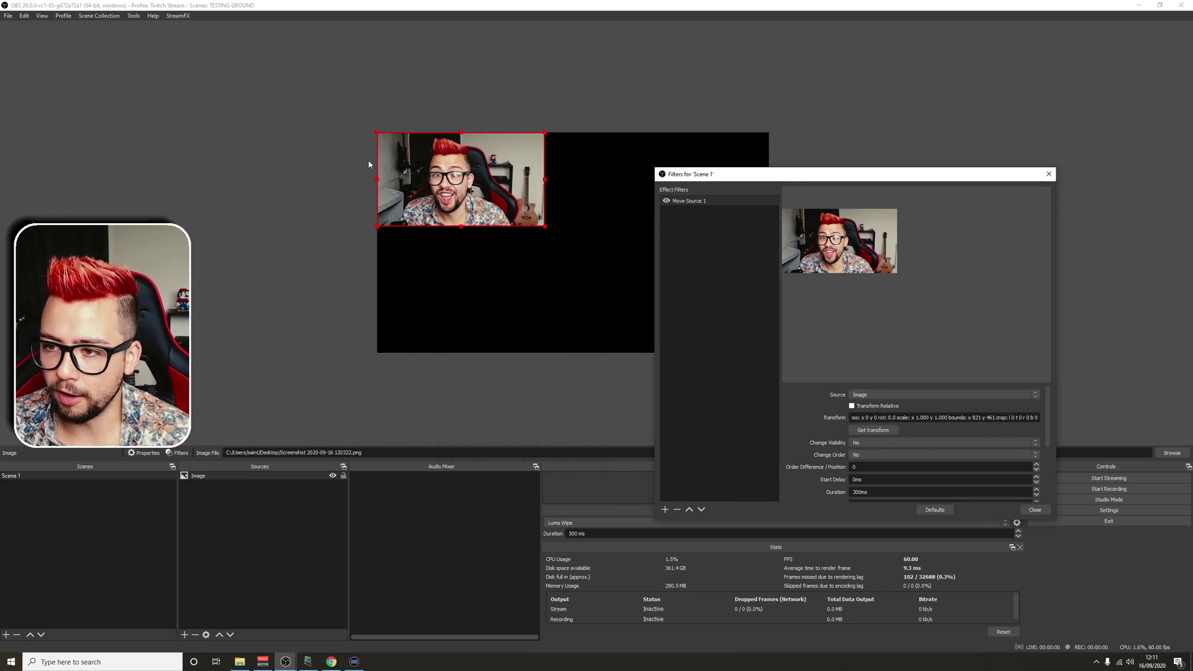
{"action": "left_click", "coordinate": [543, 181]}
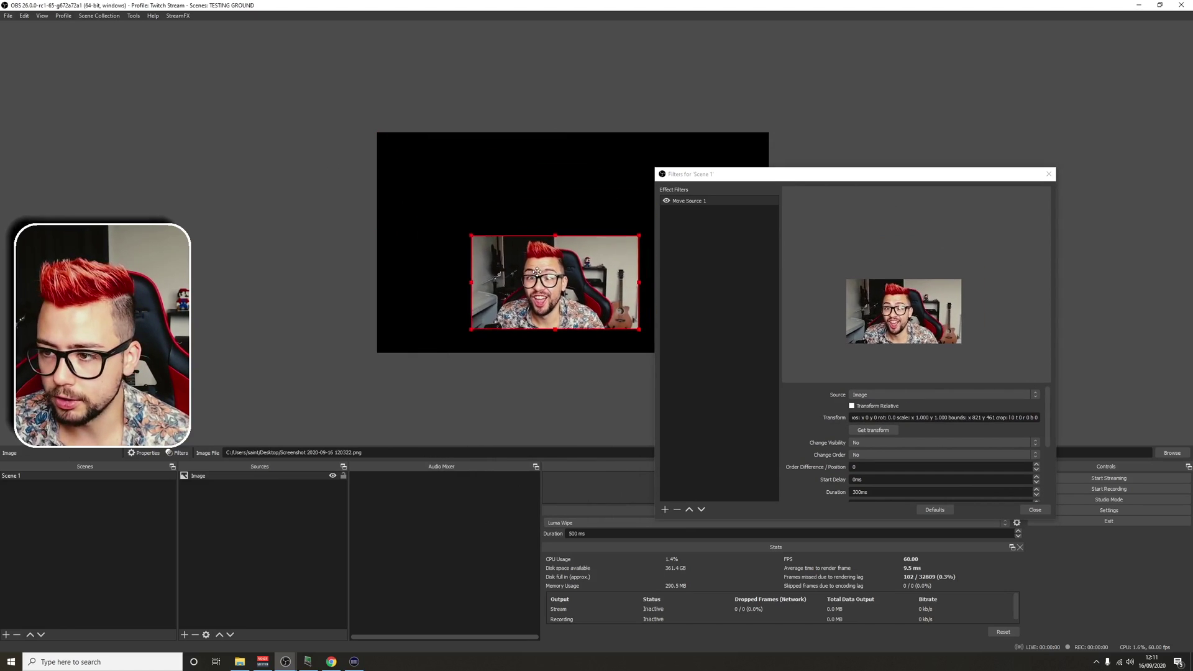
{"action": "left_click", "coordinate": [869, 432]}
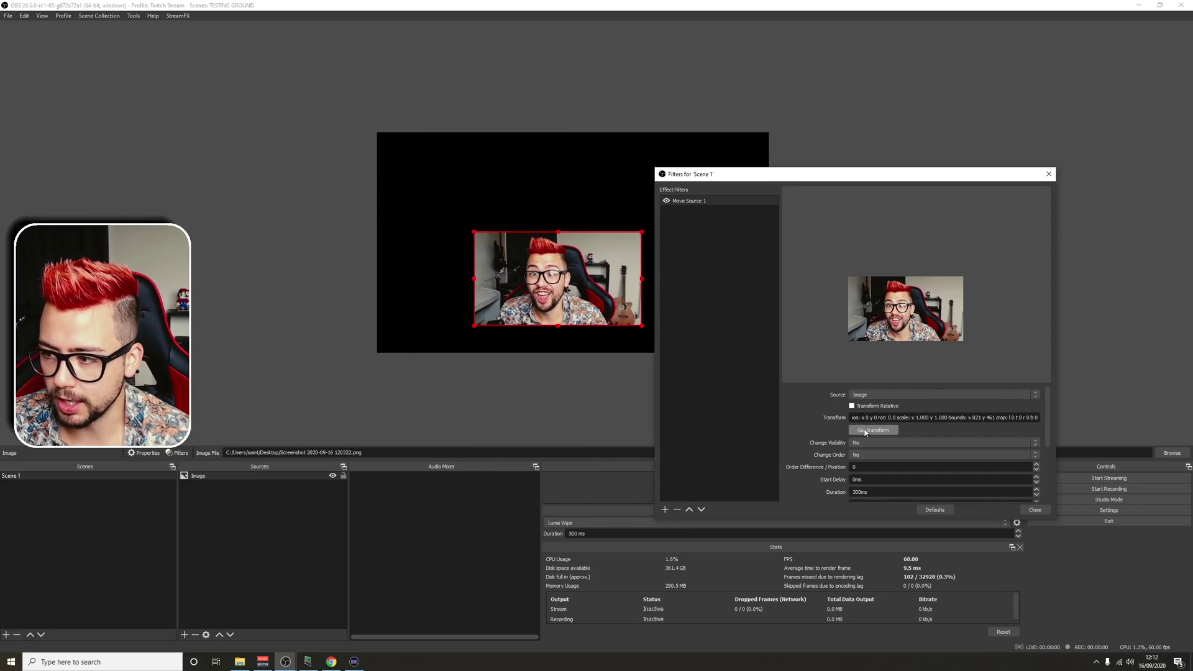
{"action": "left_click", "coordinate": [455, 209]}
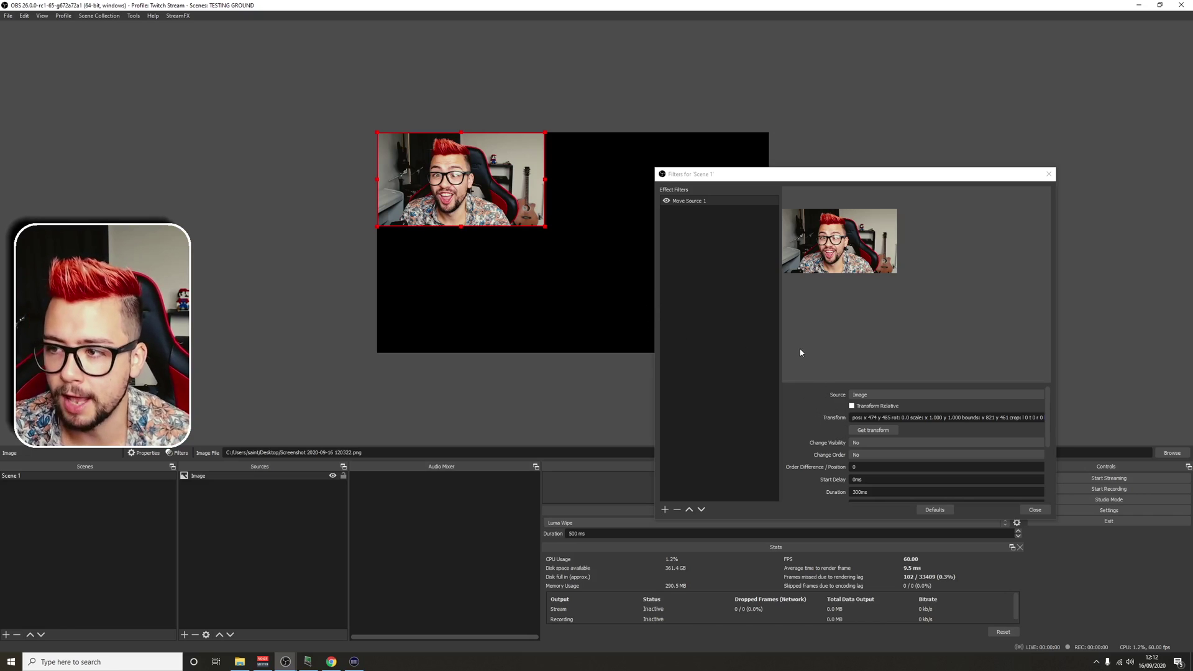
Step: Set Move Source 1's duration to 1000ms with an easing curve of about 0.5
{"action": "scroll", "coordinate": [827, 436], "scroll_direction": "down", "scroll_amount": 1}
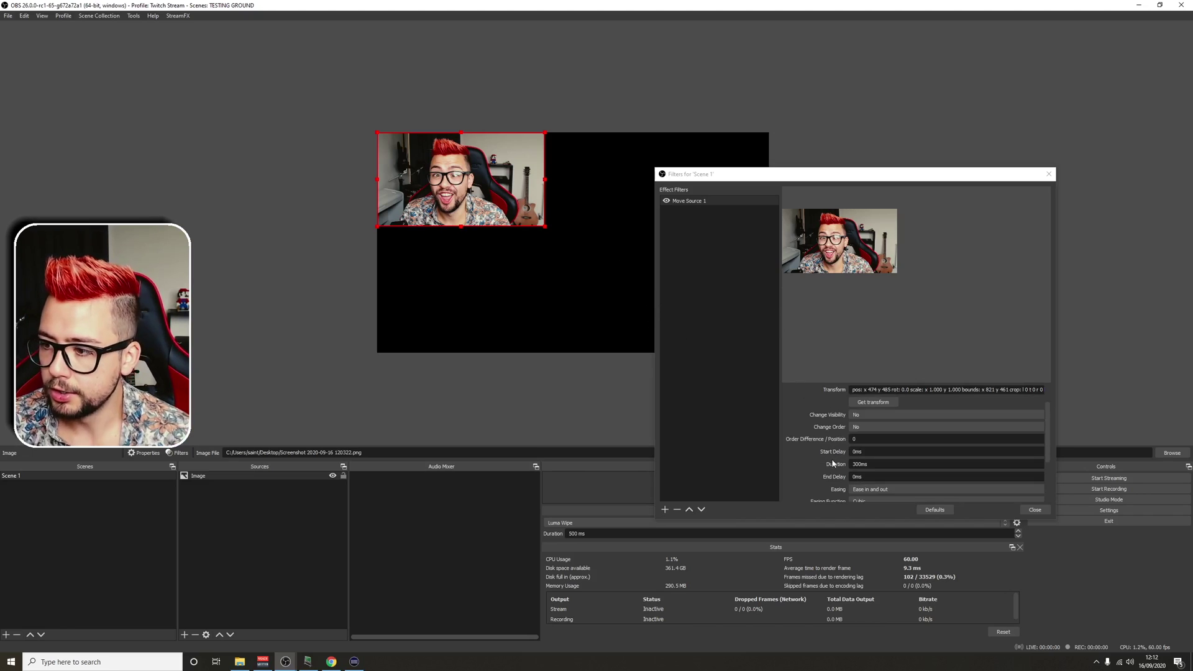
{"action": "scroll", "coordinate": [839, 455], "scroll_direction": "up", "scroll_amount": 1}
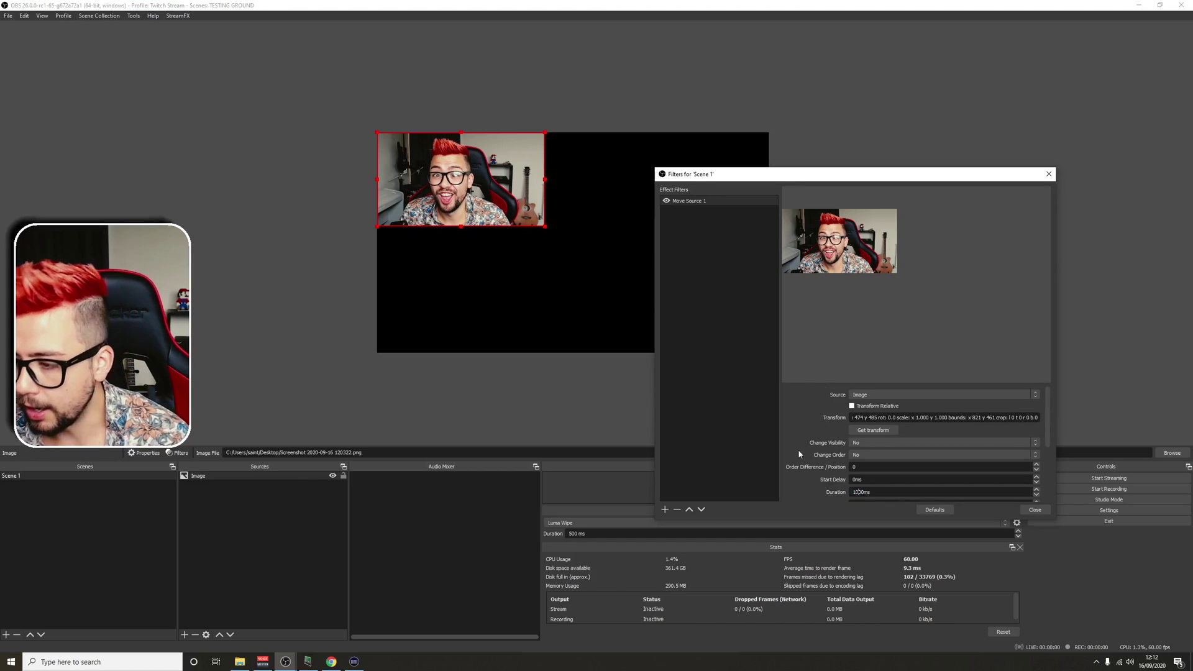
{"action": "scroll", "coordinate": [814, 453], "scroll_direction": "down", "scroll_amount": 3}
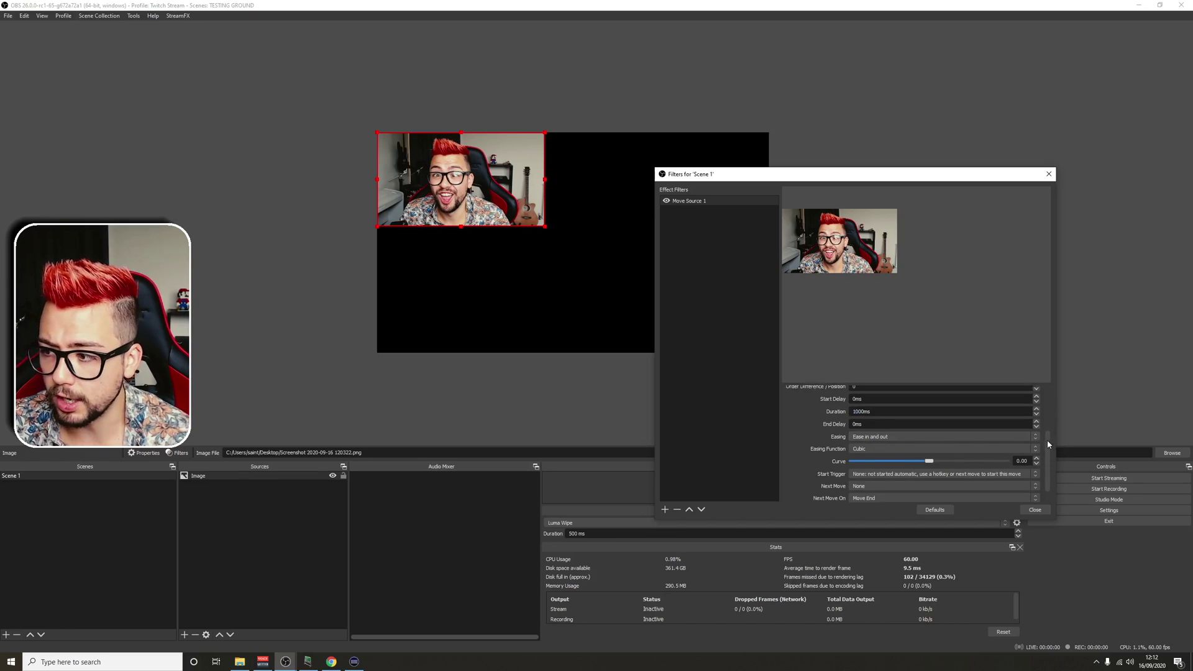
{"action": "scroll", "coordinate": [1047, 436], "scroll_direction": "up", "scroll_amount": 1}
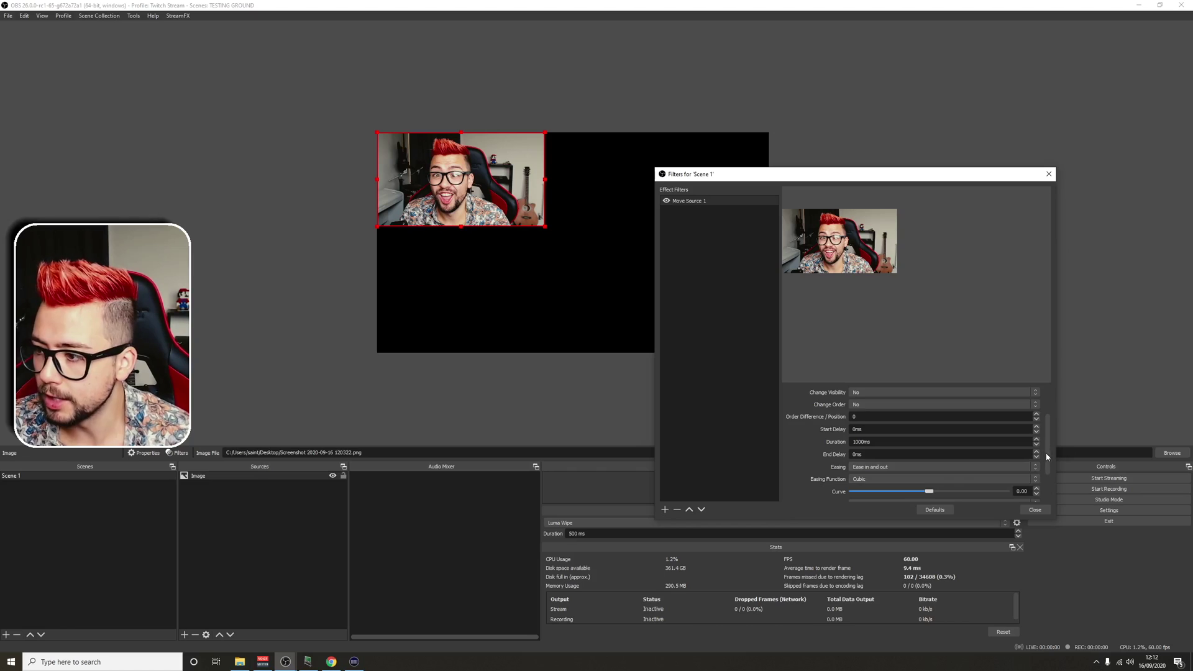
{"action": "scroll", "coordinate": [1048, 451], "scroll_direction": "down", "scroll_amount": 1}
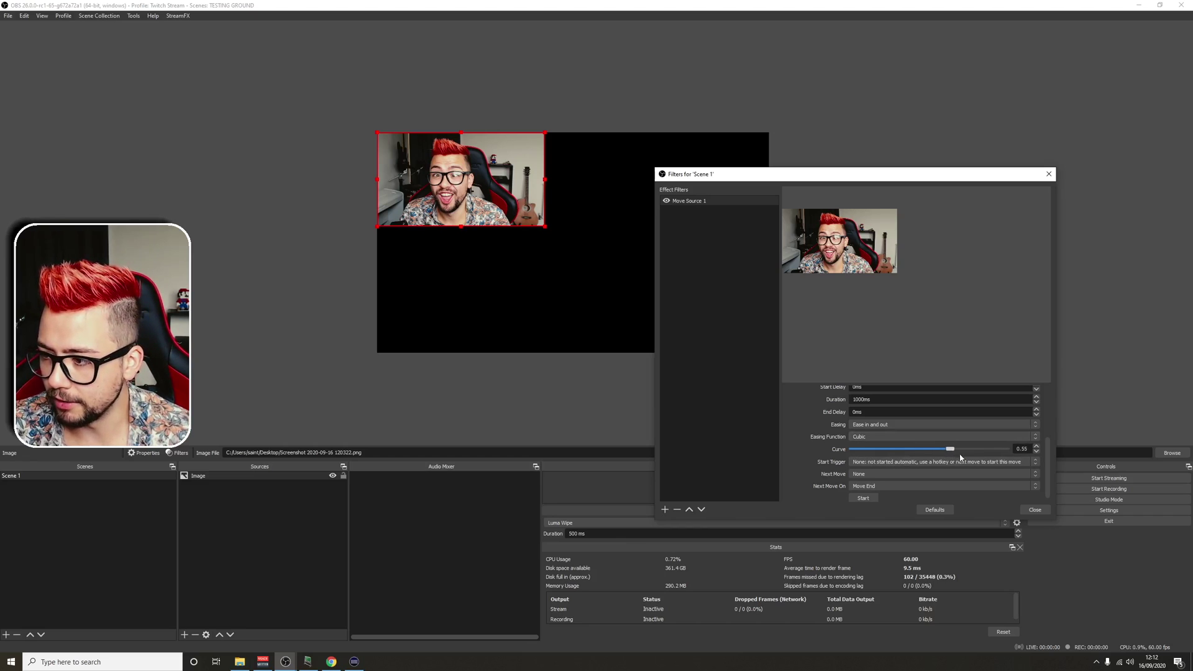
{"action": "left_click", "coordinate": [1037, 453]}
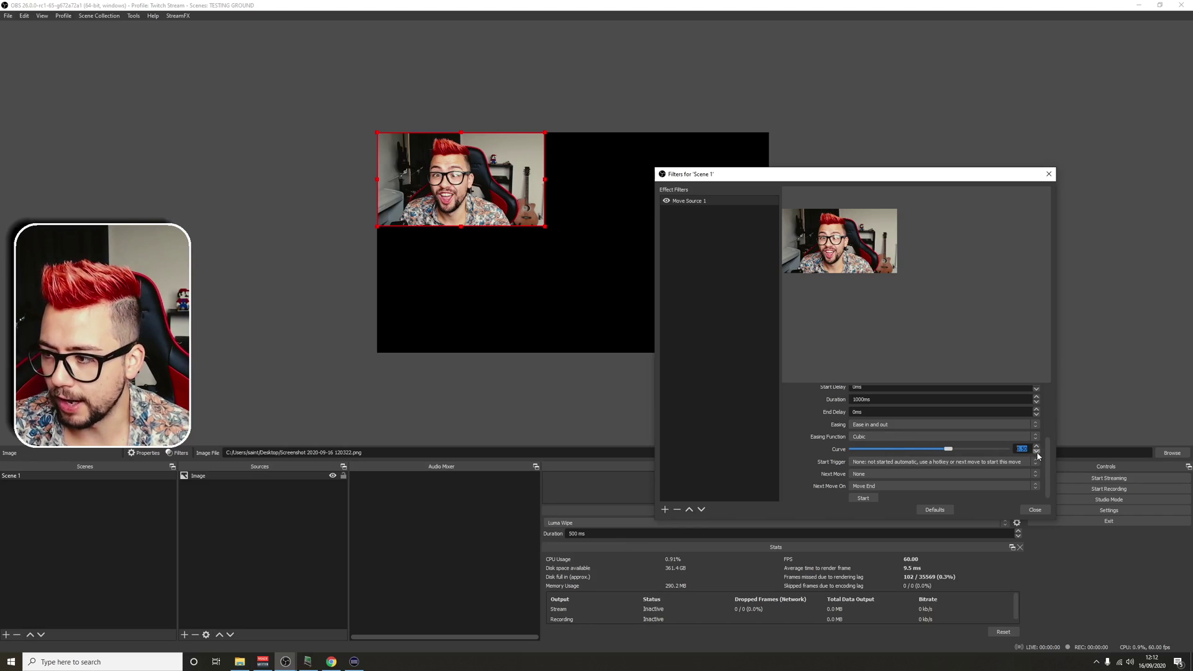
{"action": "left_click", "coordinate": [873, 463]}
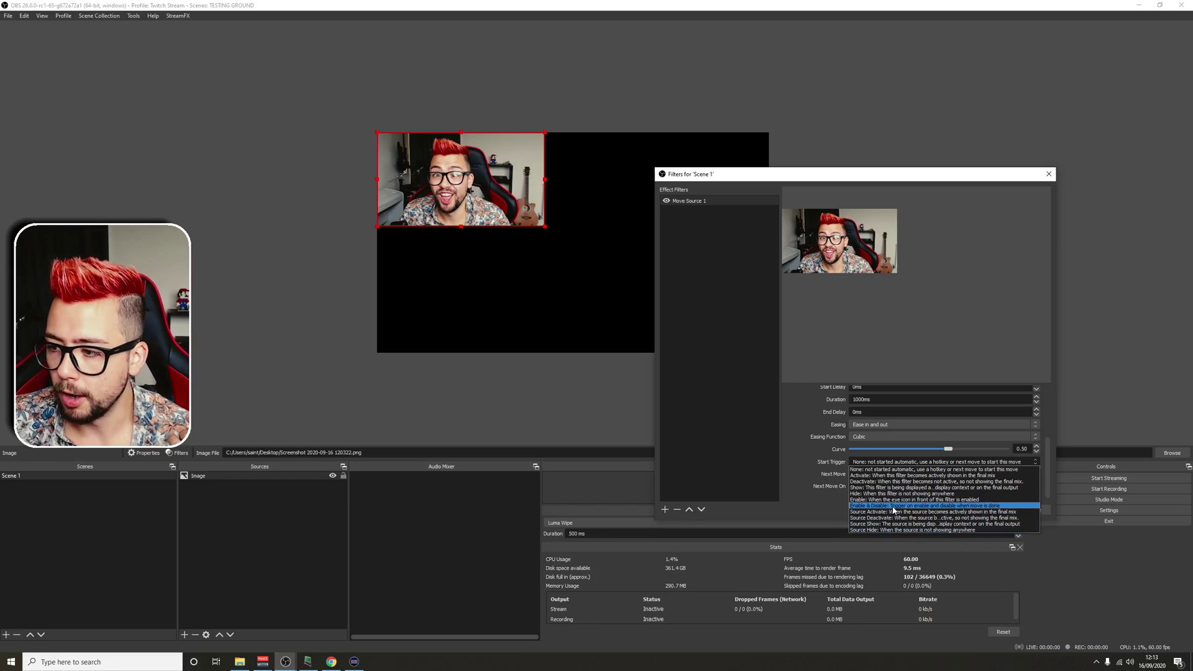
Step: Make Move Source 1 trigger on enable and disable and reverse afterwards
{"action": "left_click", "coordinate": [893, 510]}
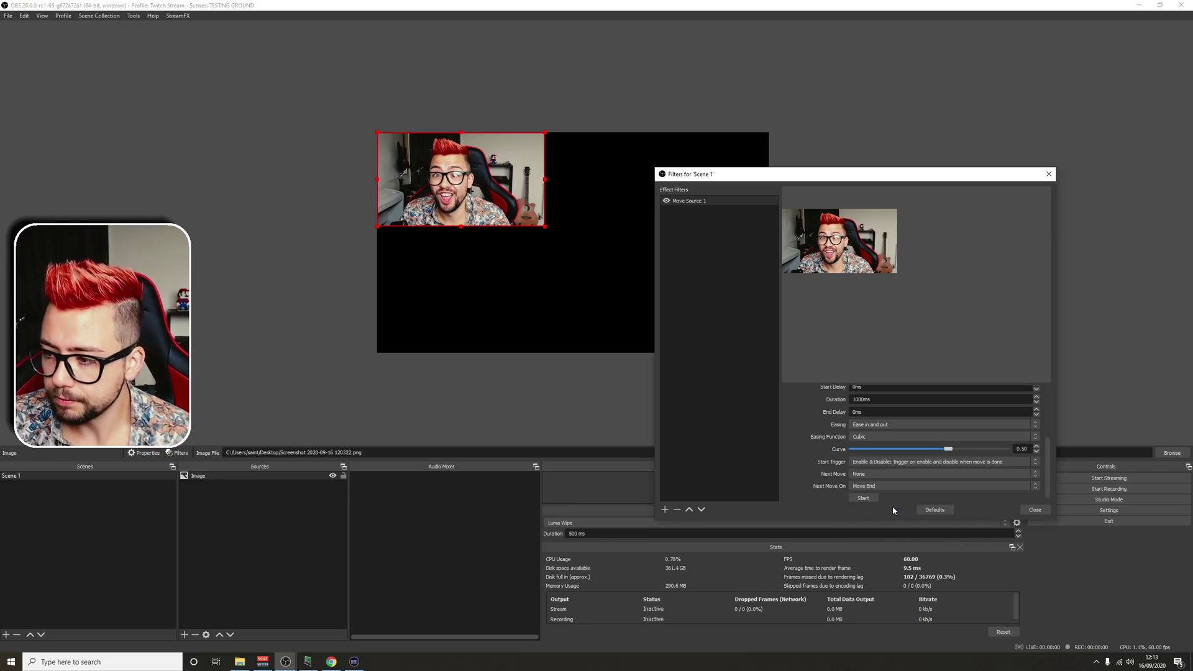
{"action": "left_click", "coordinate": [867, 475]}
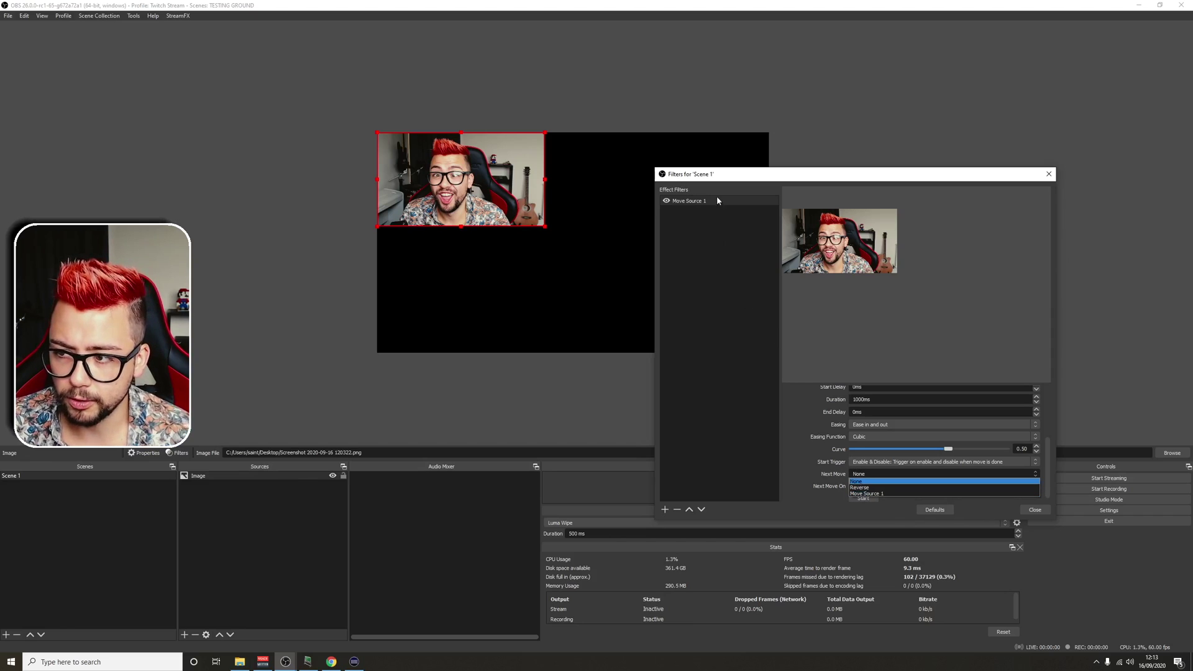
{"action": "left_click", "coordinate": [875, 488]}
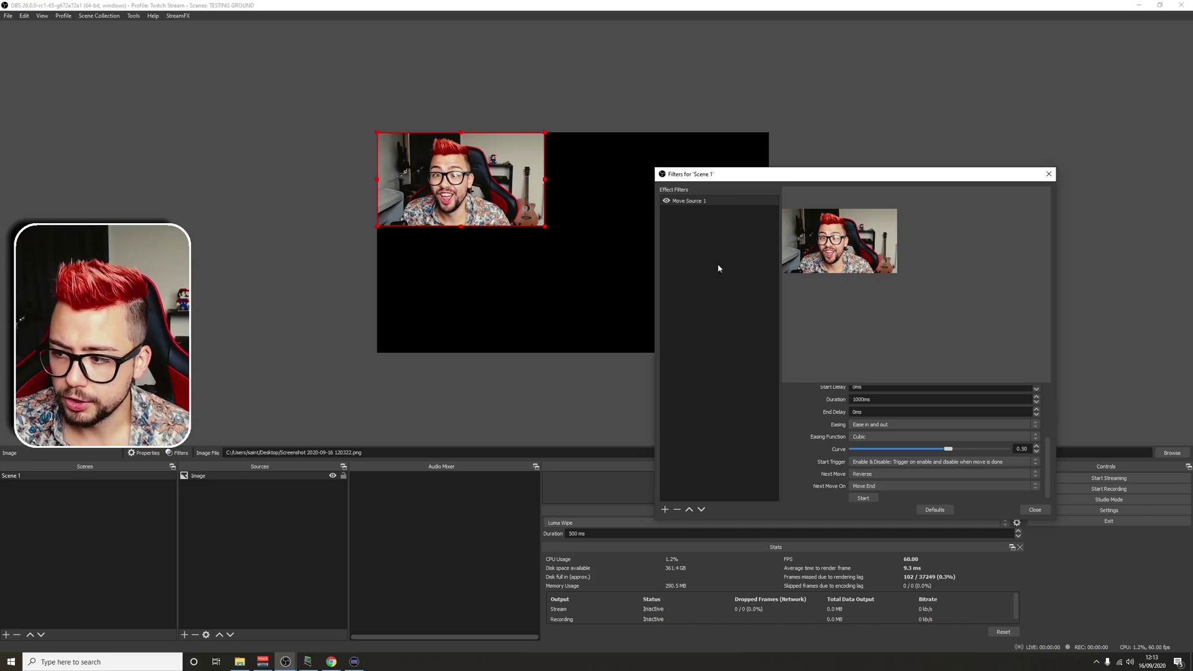
Step: Move the image to the bottom-right corner and toggle Move Source 1 to test it
{"action": "left_click_drag", "start_coordinate": [817, 174], "coordinate": [999, 206]}
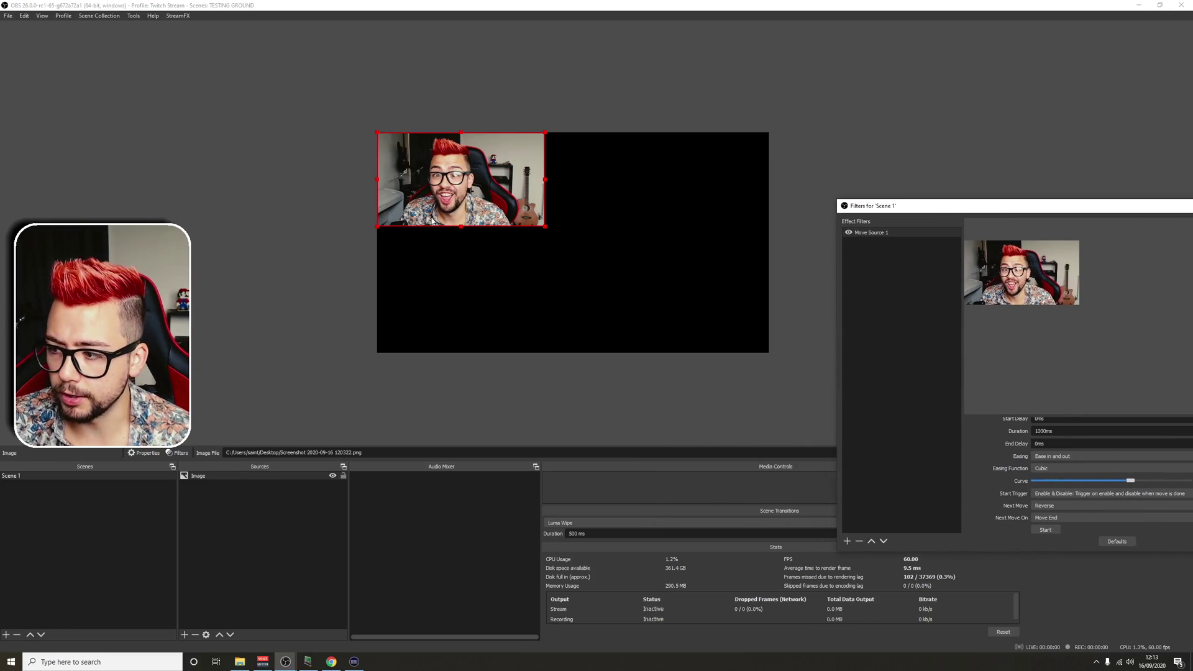
{"action": "left_click", "coordinate": [457, 190]}
{"action": "left_click_drag", "start_coordinate": [457, 189], "coordinate": [680, 310]}
{"action": "left_click", "coordinate": [849, 234]}
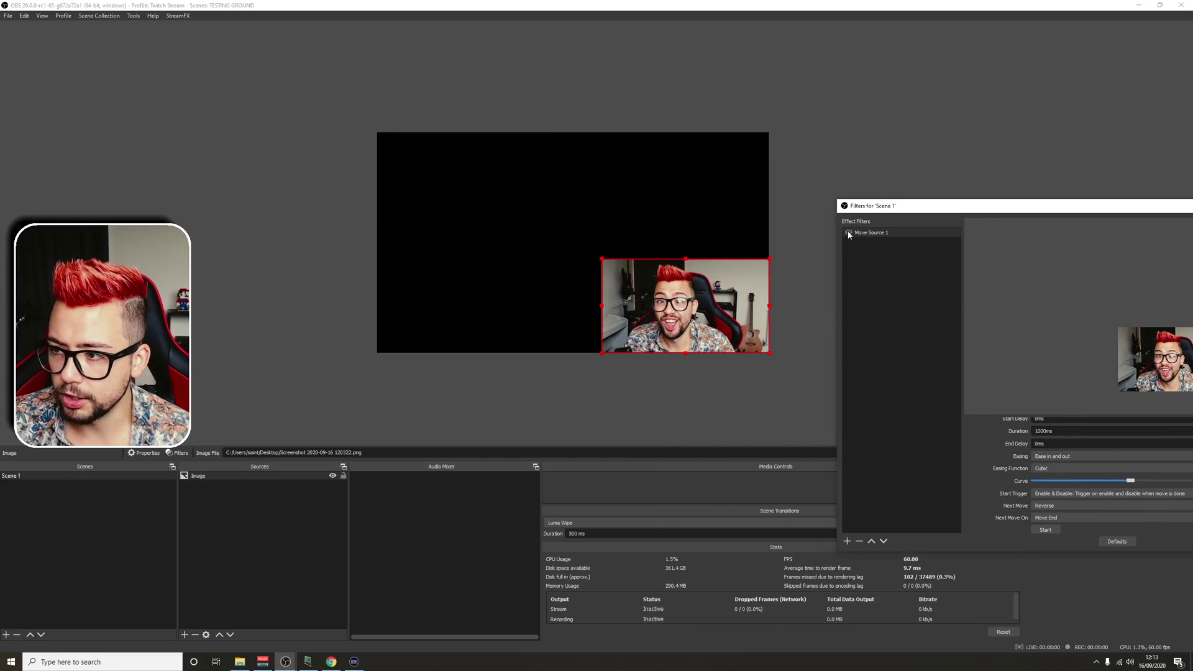
{"action": "left_click", "coordinate": [849, 233]}
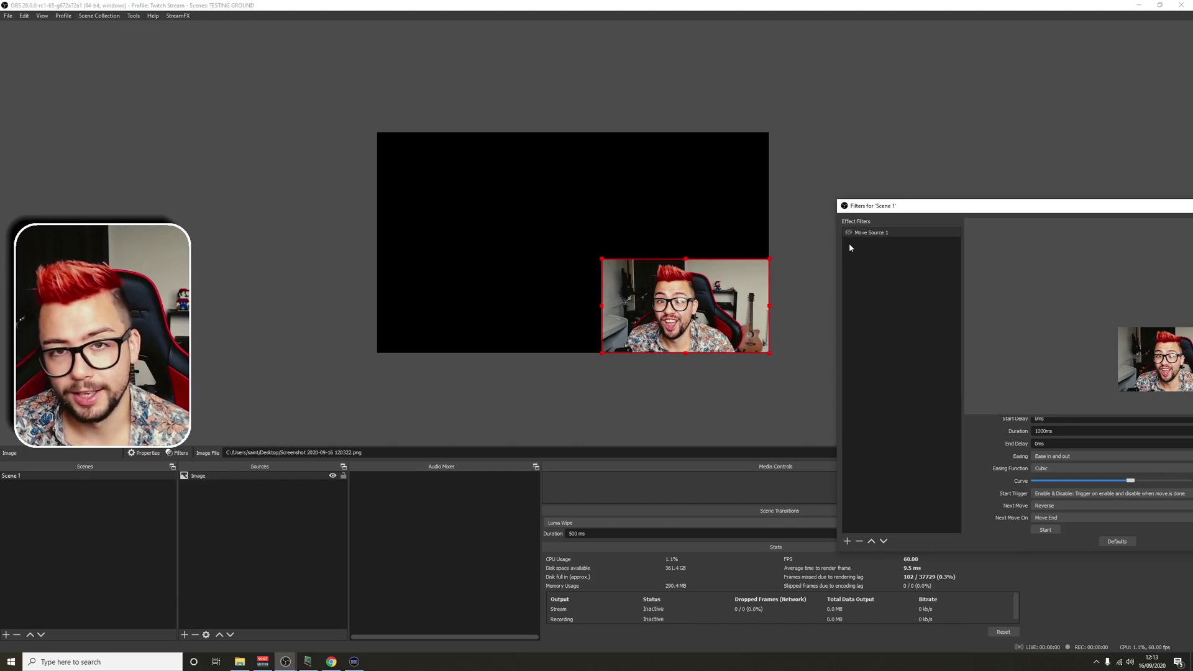
Step: Return the image top-left and capture x 0, y 0 as Move Source 1's target
{"action": "left_click_drag", "start_coordinate": [740, 317], "coordinate": [516, 197]}
{"action": "scroll", "coordinate": [1069, 475], "scroll_direction": "up", "scroll_amount": 3}
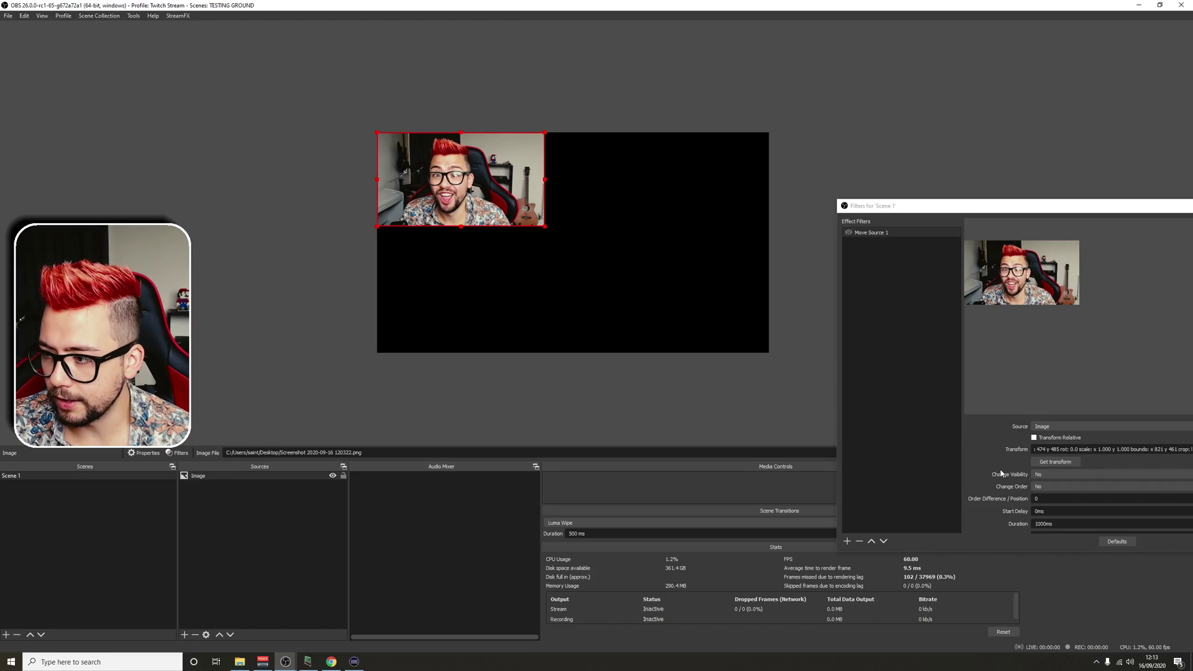
{"action": "left_click", "coordinate": [1055, 463]}
Step: Test Move Source 1 again from bottom-right, then park the image top-left and centre the dialog
{"action": "left_click_drag", "start_coordinate": [420, 169], "coordinate": [656, 305]}
{"action": "left_click", "coordinate": [848, 232]}
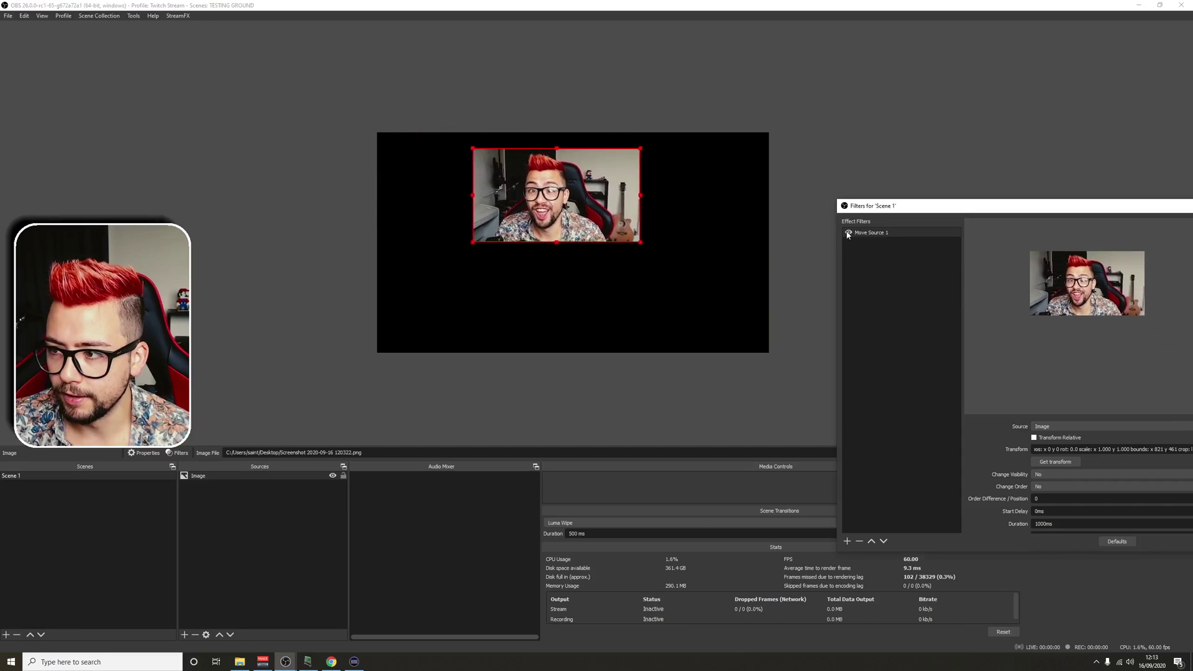
{"action": "left_click", "coordinate": [848, 232]}
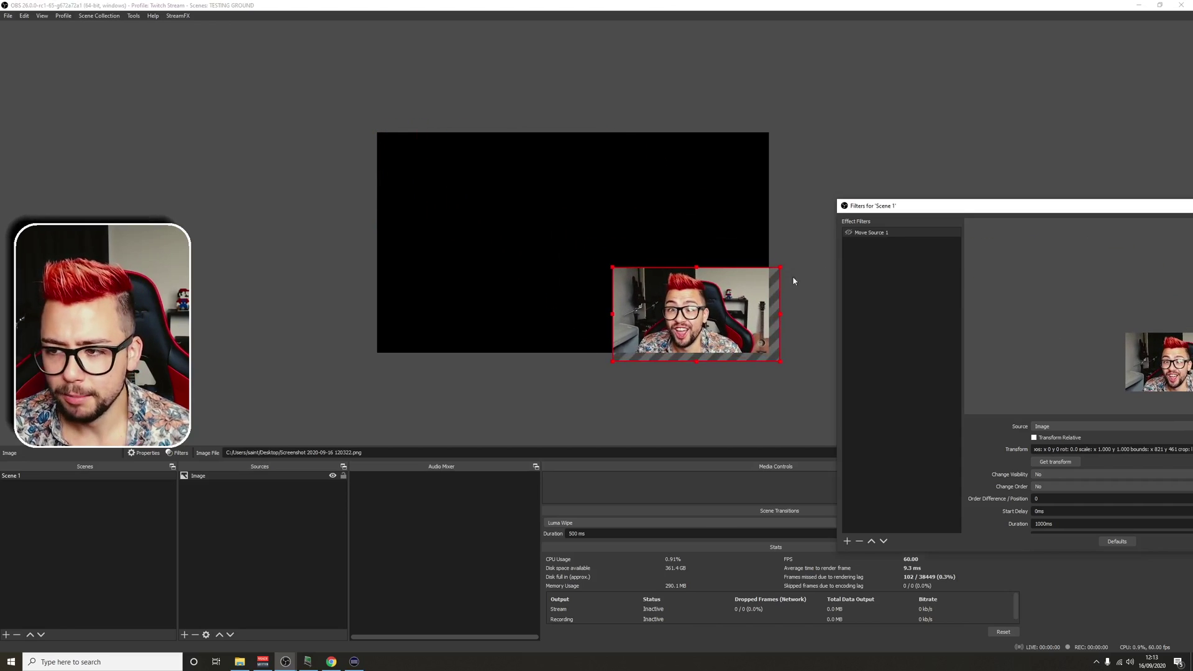
{"action": "left_click_drag", "start_coordinate": [672, 292], "coordinate": [439, 164]}
{"action": "left_click_drag", "start_coordinate": [1006, 205], "coordinate": [653, 132]}
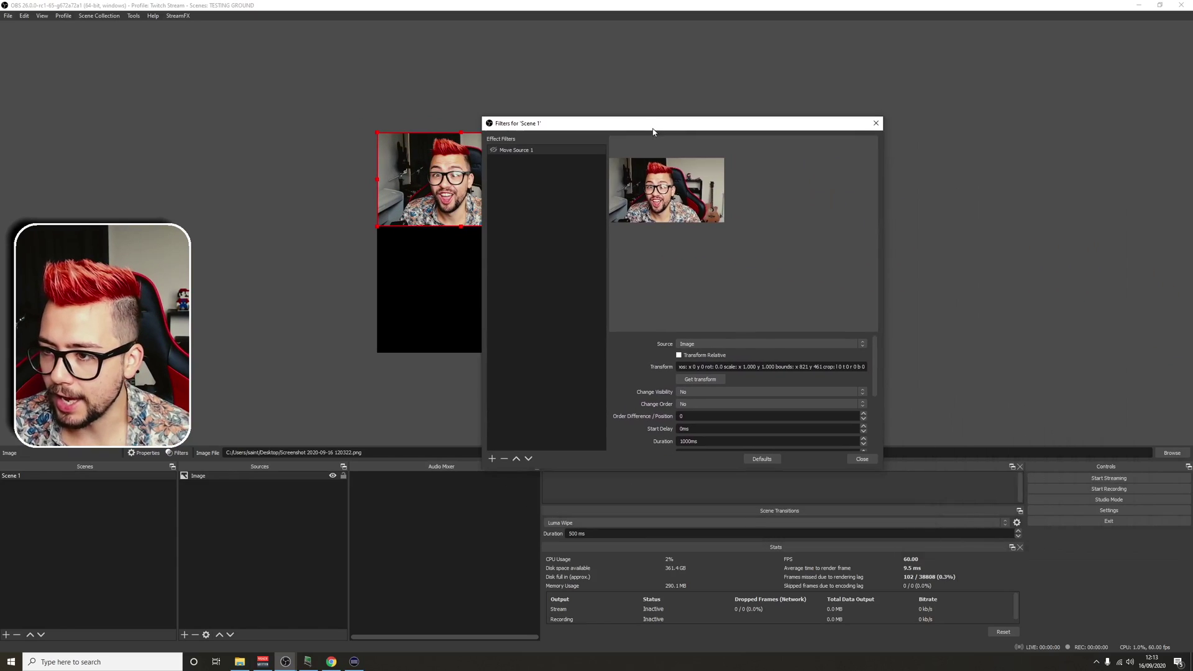
Step: Add another Move Source filter named Move Source 2
{"action": "left_click", "coordinate": [492, 458]}
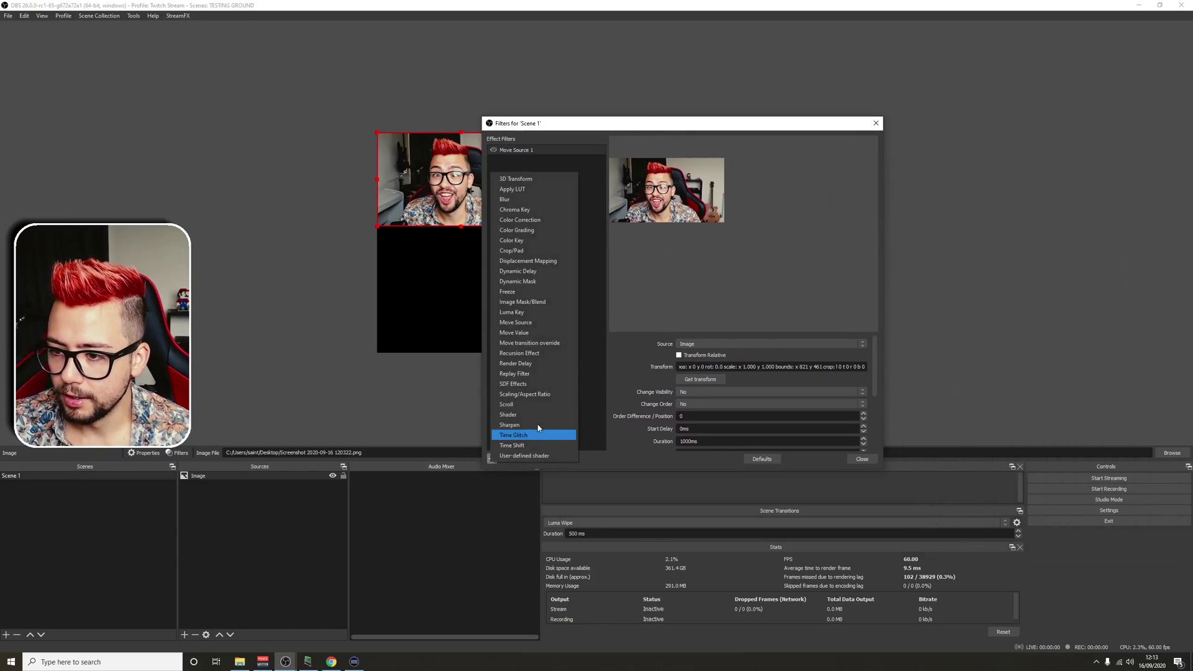
{"action": "left_click", "coordinate": [521, 322]}
{"action": "left_click", "coordinate": [611, 302]}
{"action": "type", "text": "2"}
{"action": "left_click", "coordinate": [663, 313]}
Step: Move the image to the canvas's top-right corner and capture that position into Move Source 2
{"action": "left_click_drag", "start_coordinate": [654, 128], "coordinate": [921, 217]}
{"action": "left_click_drag", "start_coordinate": [495, 163], "coordinate": [719, 163]}
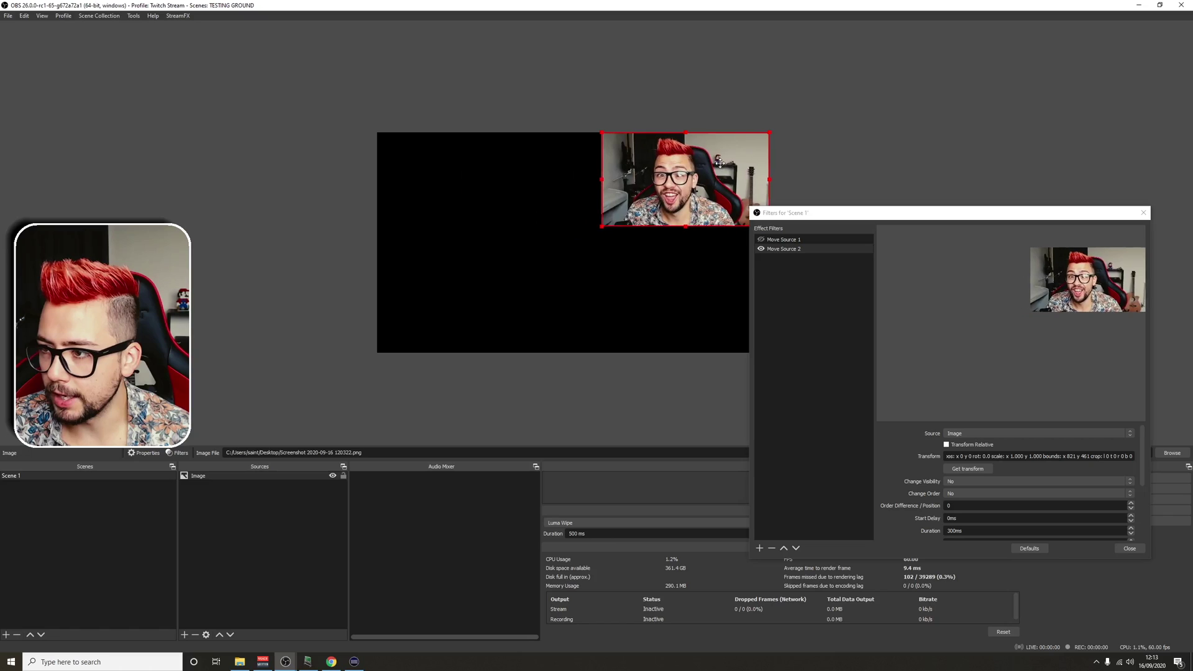
{"action": "left_click", "coordinate": [977, 468]}
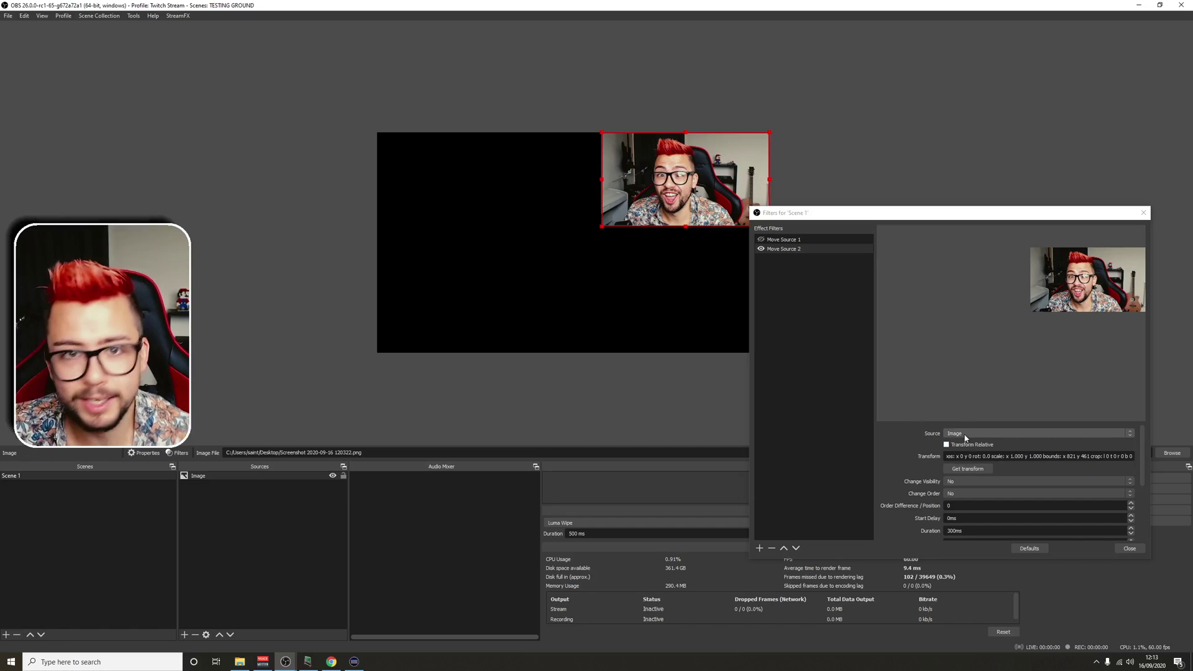
{"action": "left_click", "coordinate": [955, 434]}
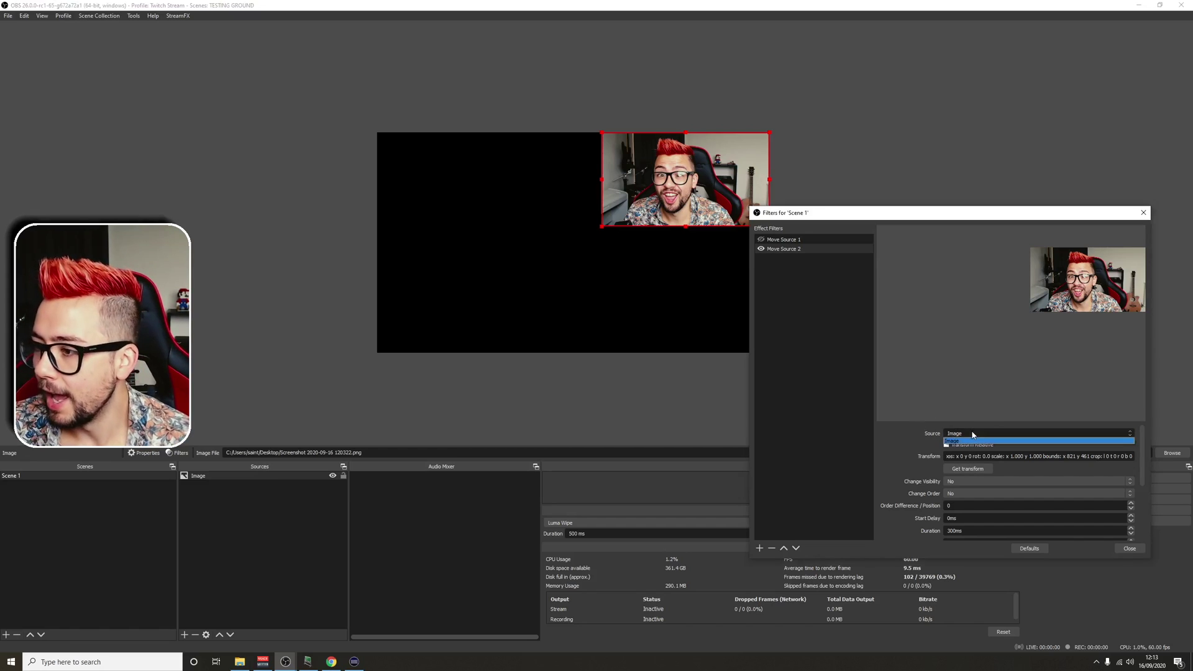
{"action": "left_click", "coordinate": [962, 469]}
Step: Give Move Source 2 a 1000ms duration, curve 0.30, and an Enable & Disable start trigger
{"action": "scroll", "coordinate": [916, 488], "scroll_direction": "down", "scroll_amount": 1}
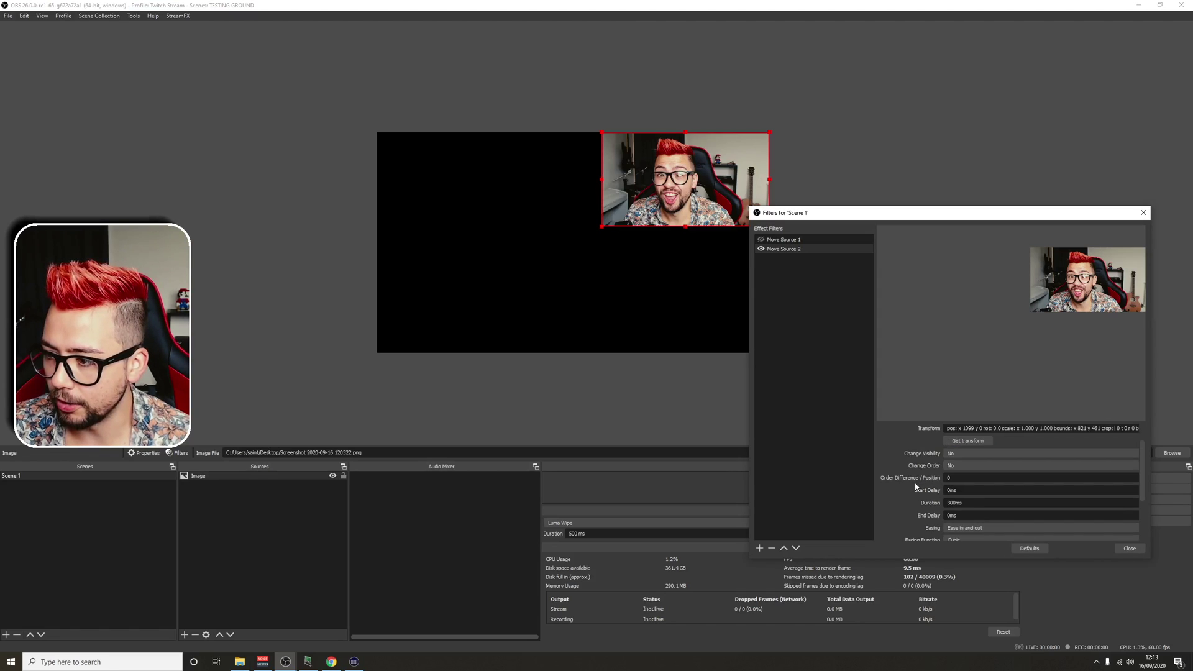
{"action": "type", "text": "10"}
{"action": "scroll", "coordinate": [944, 506], "scroll_direction": "down", "scroll_amount": 2}
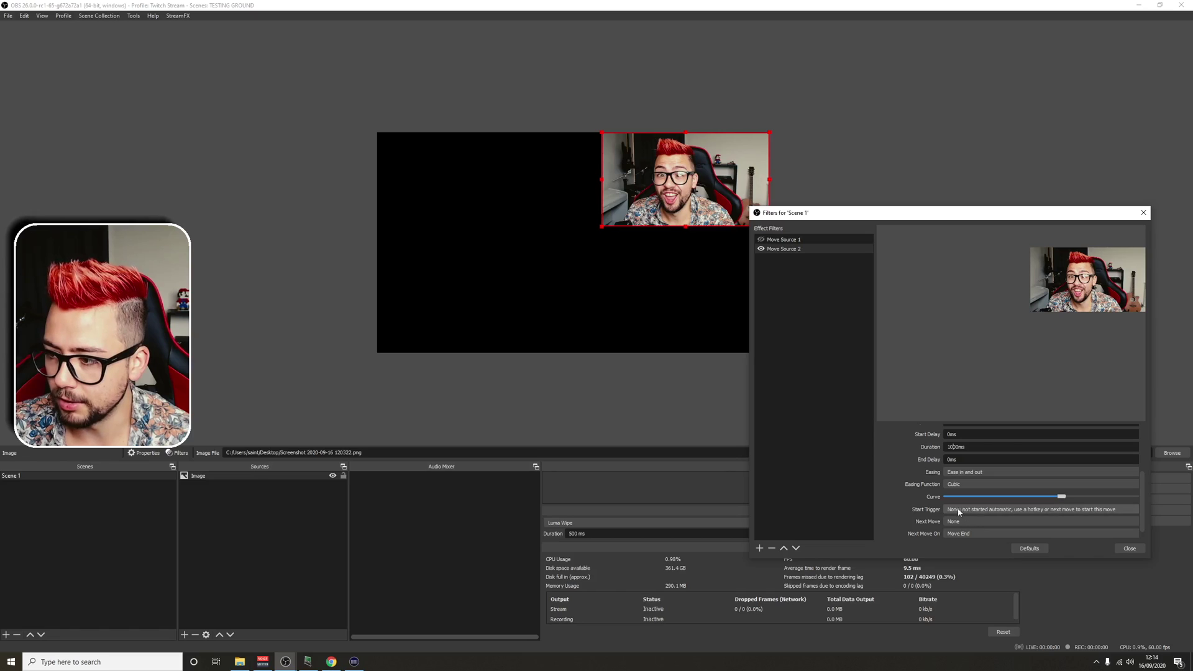
{"action": "left_click_drag", "start_coordinate": [943, 221], "coordinate": [688, 208]}
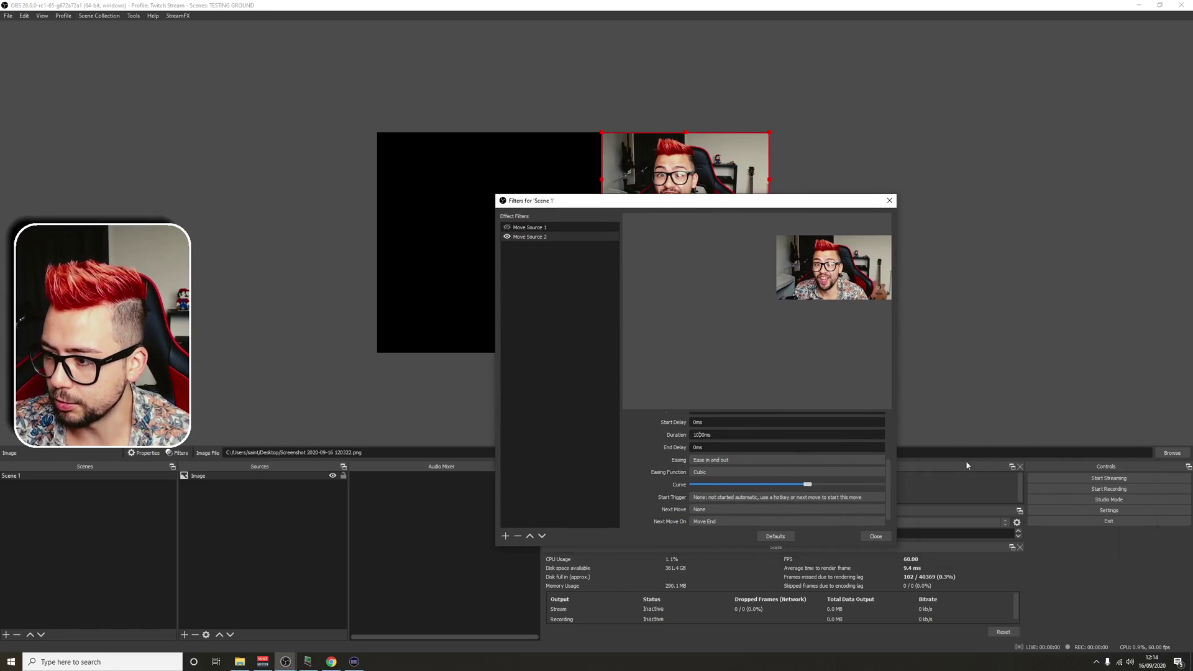
{"action": "left_click_drag", "start_coordinate": [898, 451], "coordinate": [959, 450]}
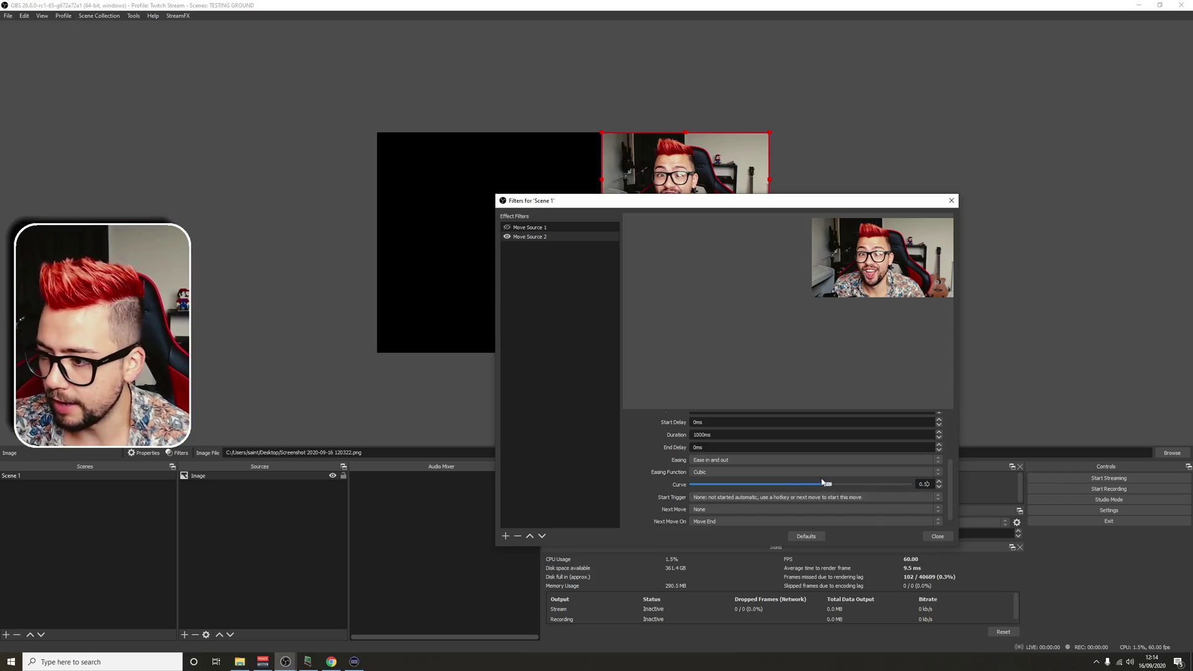
{"action": "left_click", "coordinate": [754, 498]}
{"action": "left_click", "coordinate": [716, 515]}
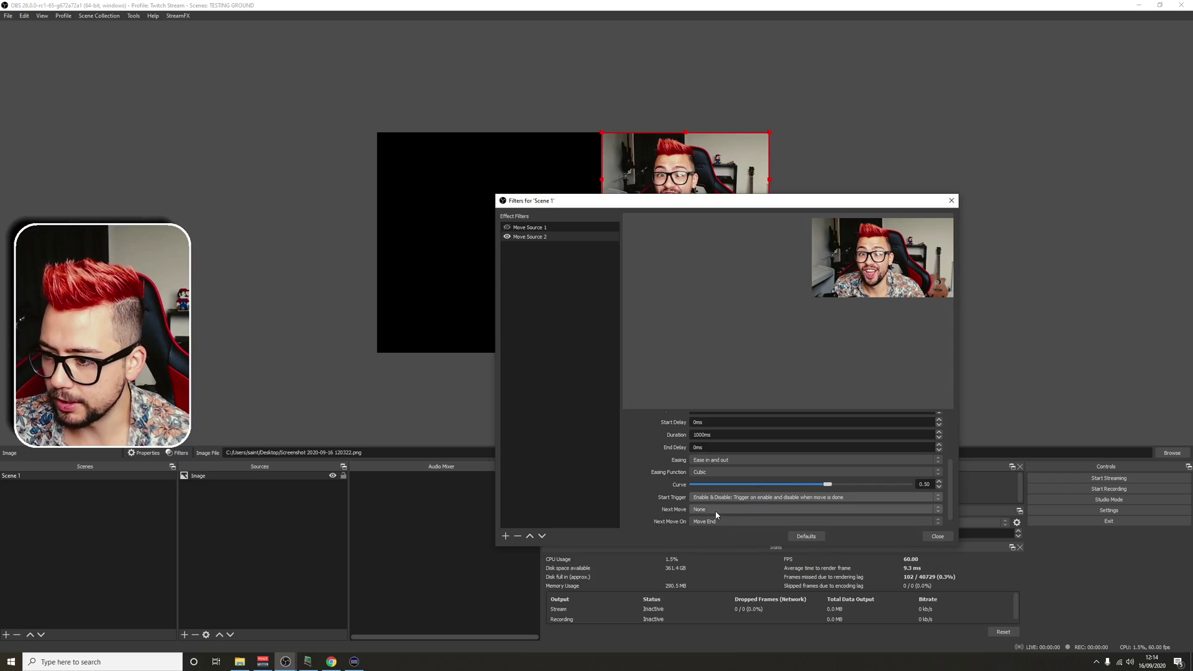
{"action": "left_click", "coordinate": [506, 536]}
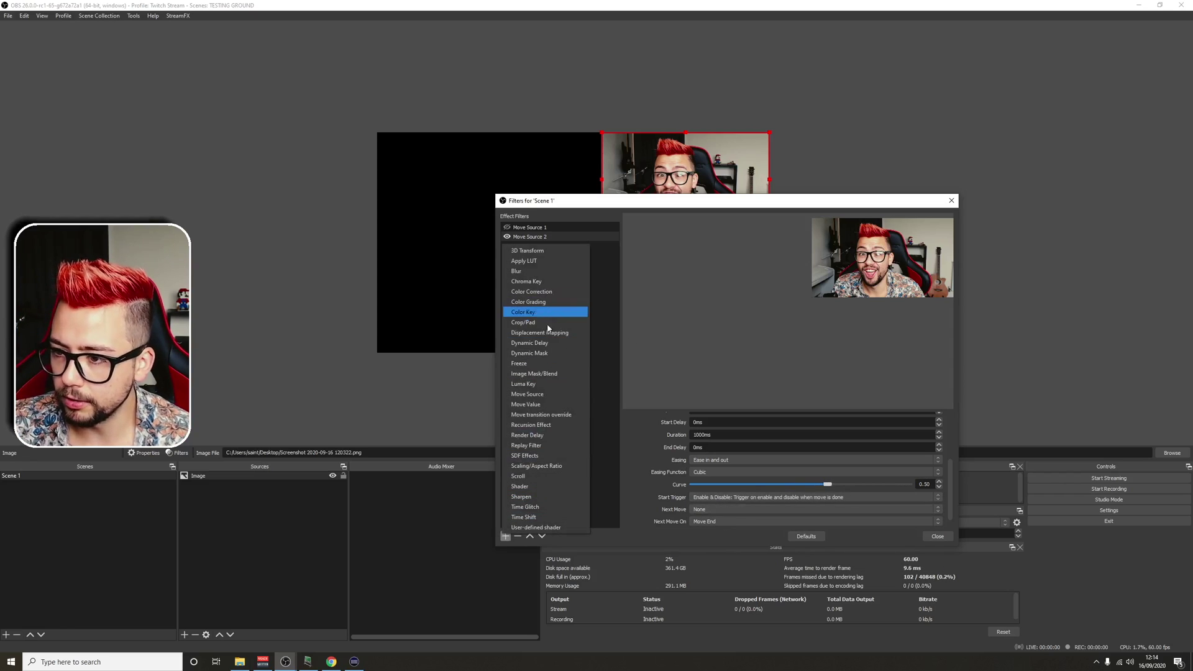
Step: Add a third Move Source filter named Move Source 3
{"action": "left_click", "coordinate": [541, 394]}
{"action": "left_click", "coordinate": [664, 381]}
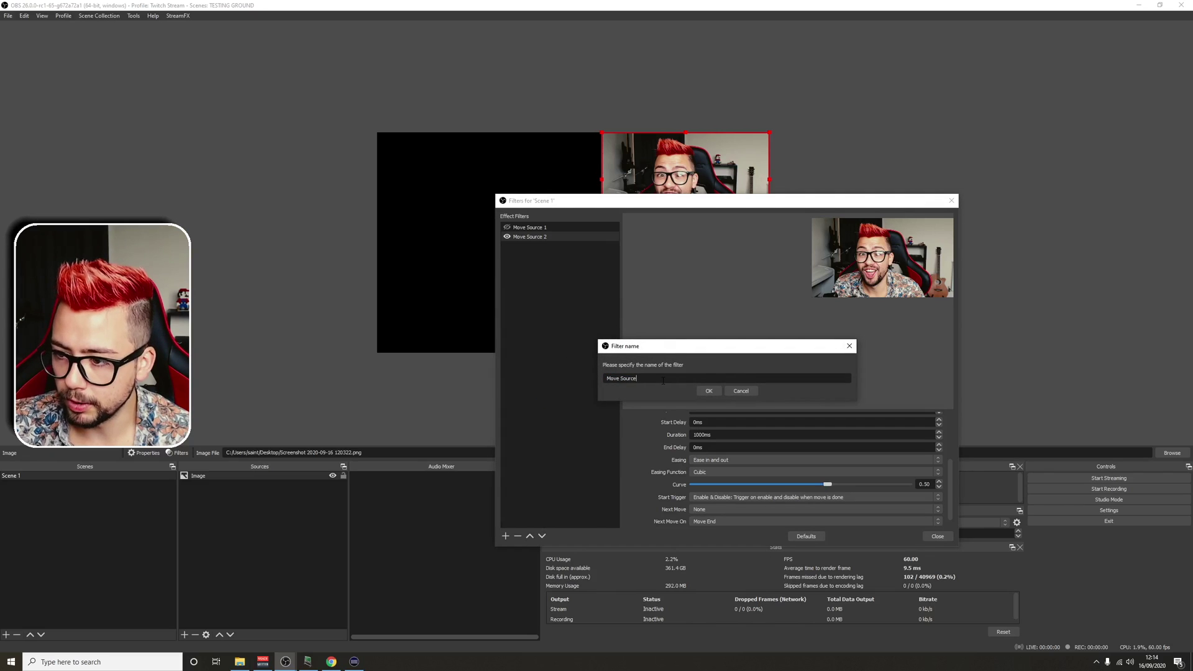
{"action": "type", "text": "3"}
{"action": "left_click", "coordinate": [708, 392]}
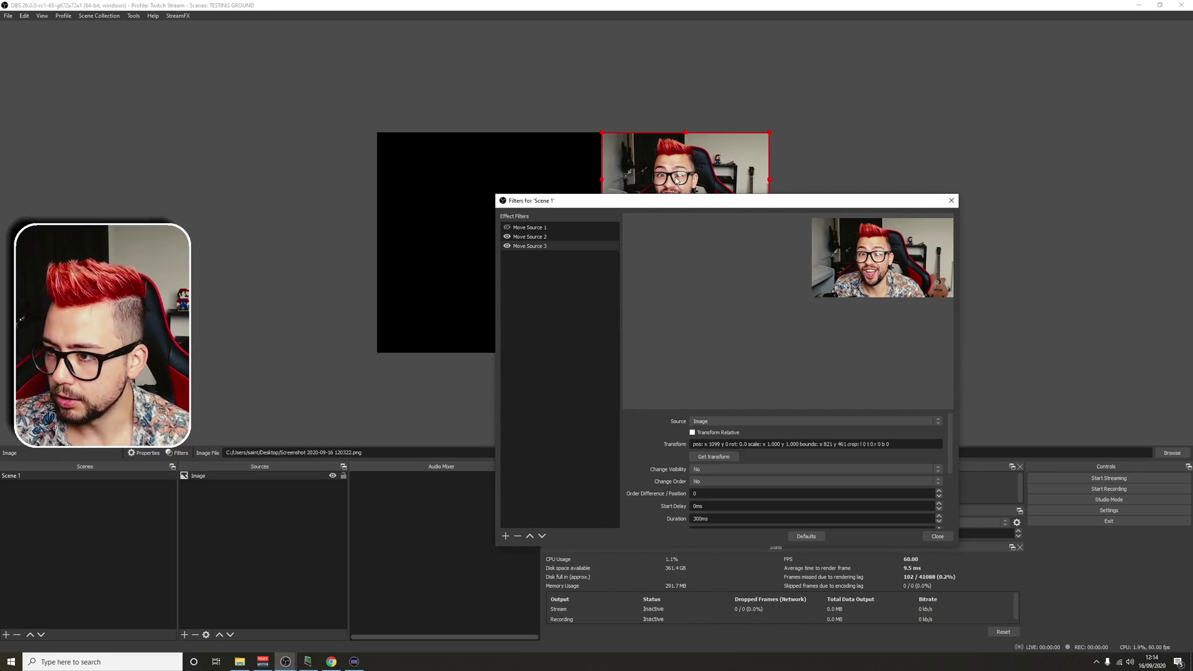
Step: Move the image to the bottom-right corner and capture x 1099, y 619 into Move Source 3
{"action": "left_click_drag", "start_coordinate": [679, 199], "coordinate": [255, 128]}
{"action": "left_click_drag", "start_coordinate": [711, 180], "coordinate": [711, 306]}
{"action": "left_click", "coordinate": [295, 387]}
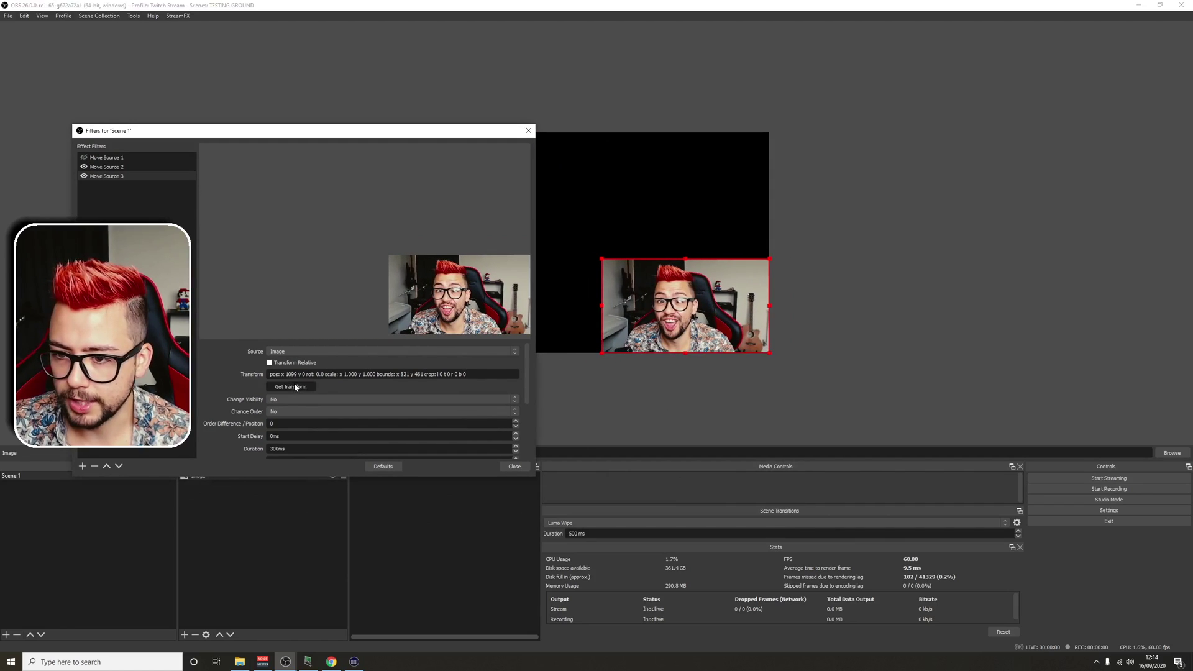
{"action": "left_click", "coordinate": [295, 388]}
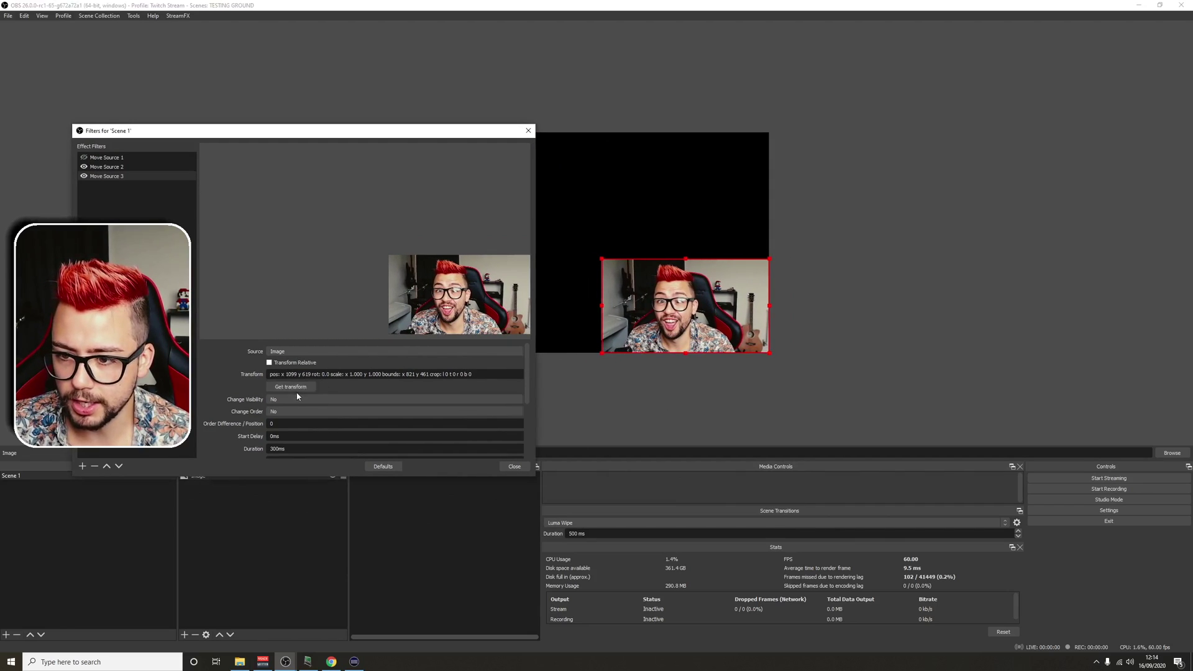
Step: Give Move Source 3 a 1000ms duration, Enable & Disable trigger, and curve 0.50
{"action": "scroll", "coordinate": [297, 397], "scroll_direction": "down", "scroll_amount": 1}
{"action": "left_click", "coordinate": [272, 421]}
{"action": "type", "text": "10"}
{"action": "scroll", "coordinate": [249, 419], "scroll_direction": "down", "scroll_amount": 2}
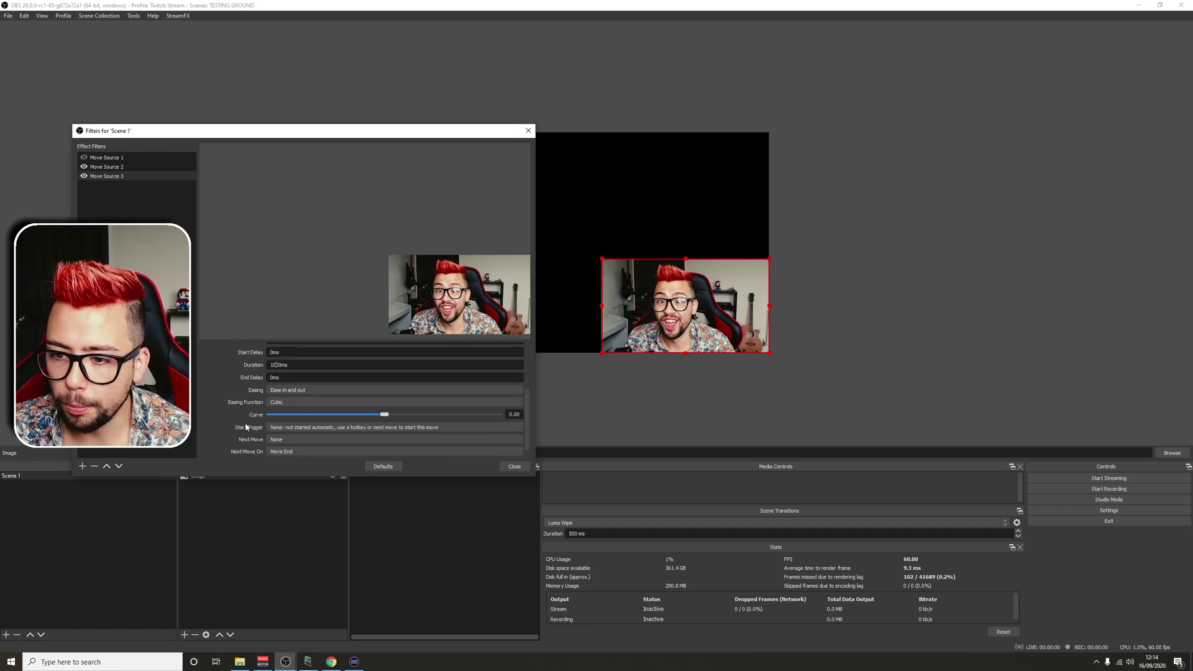
{"action": "left_click", "coordinate": [283, 428]}
{"action": "left_click", "coordinate": [294, 467]}
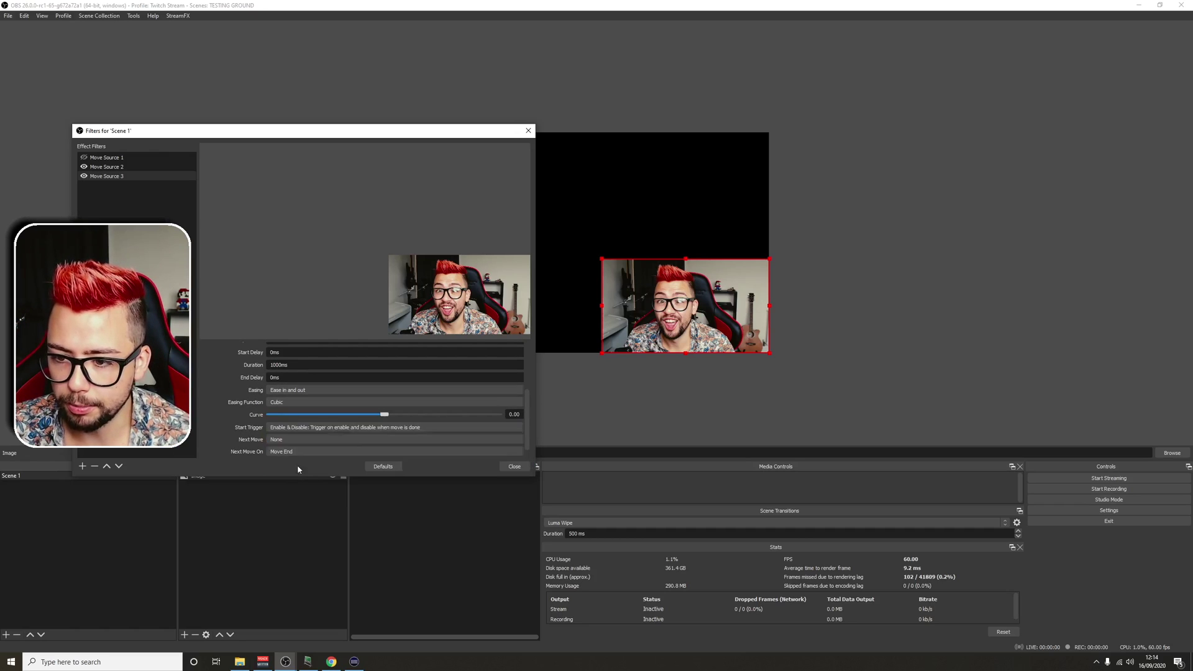
{"action": "left_click", "coordinate": [453, 412]}
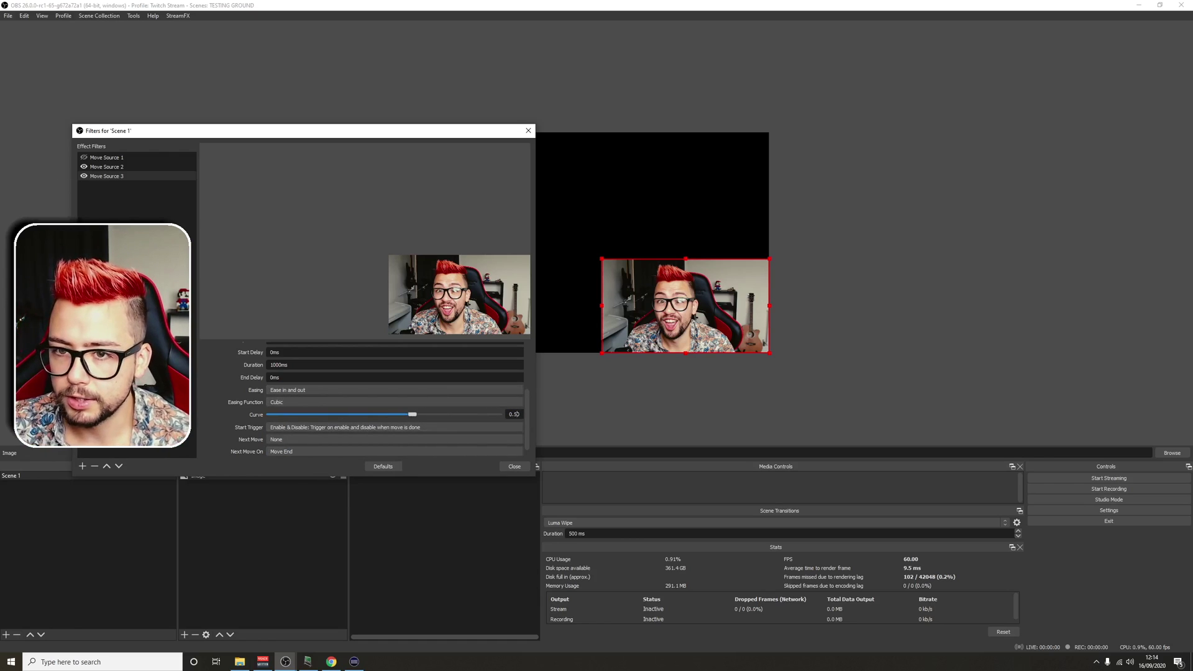
Step: Move the image to the canvas's bottom-left corner
{"action": "left_click", "coordinate": [82, 466]}
{"action": "left_click", "coordinate": [789, 185]}
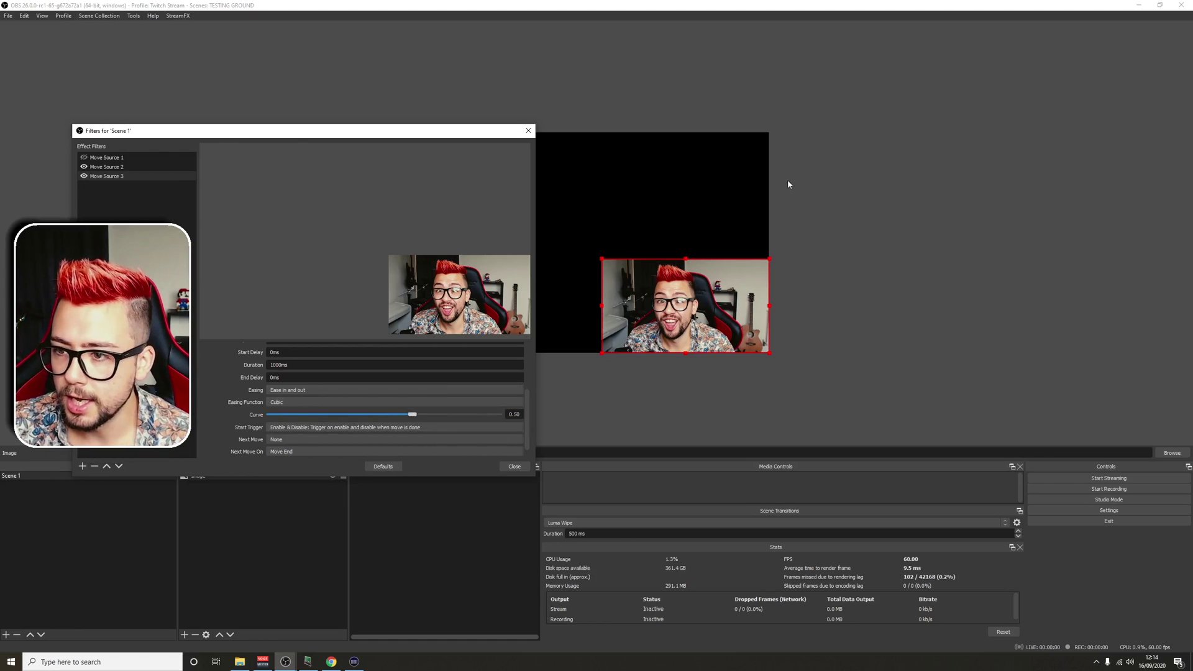
{"action": "left_click_drag", "start_coordinate": [260, 130], "coordinate": [886, 229]}
{"action": "left_click_drag", "start_coordinate": [684, 308], "coordinate": [457, 307]}
Step: Add a fourth Move Source filter named Move Source 4
{"action": "left_click", "coordinate": [783, 554]}
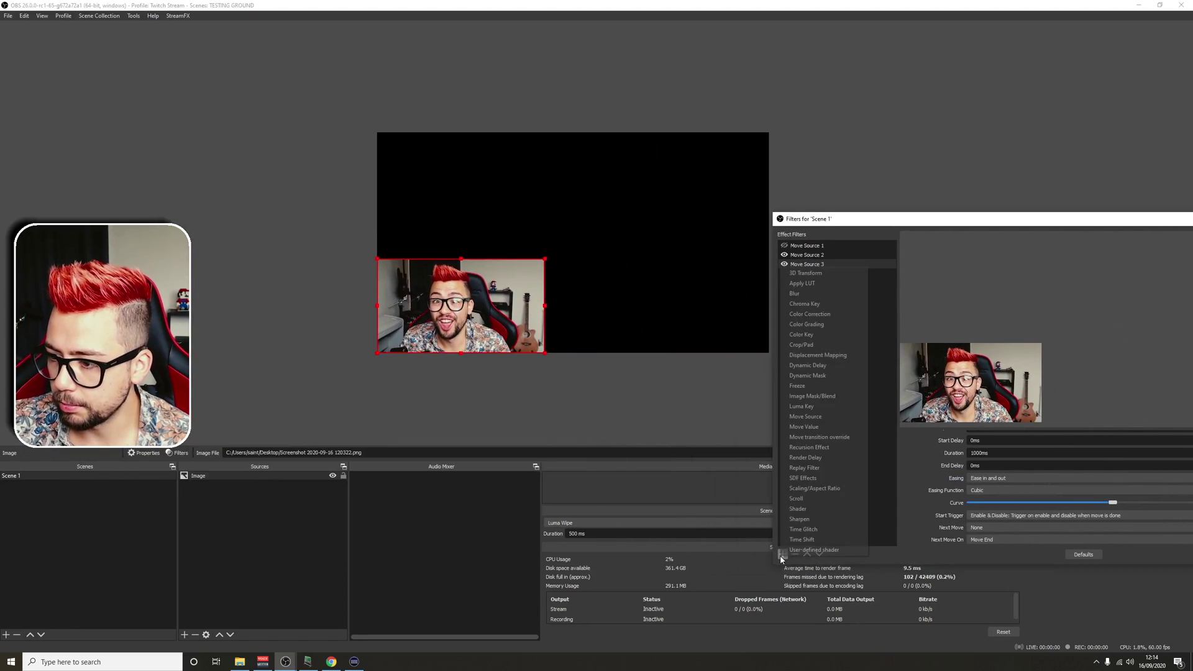
{"action": "left_click", "coordinate": [832, 416]}
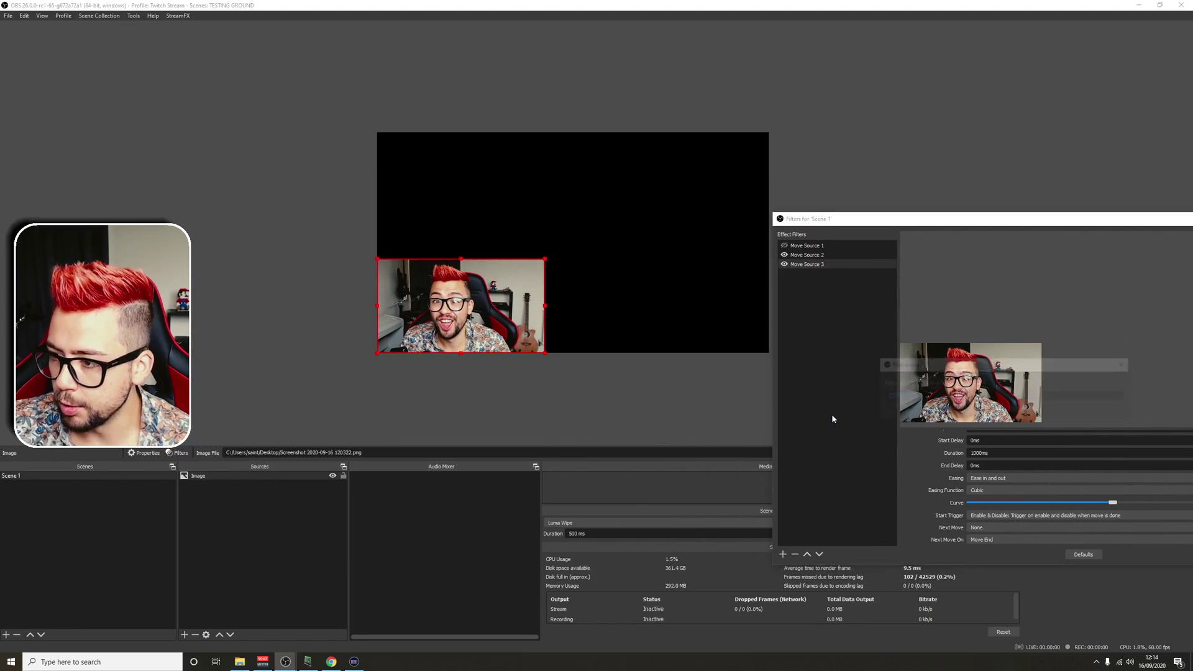
{"action": "left_click", "coordinate": [949, 395]}
{"action": "type", "text": "4"}
{"action": "left_click", "coordinate": [986, 409]}
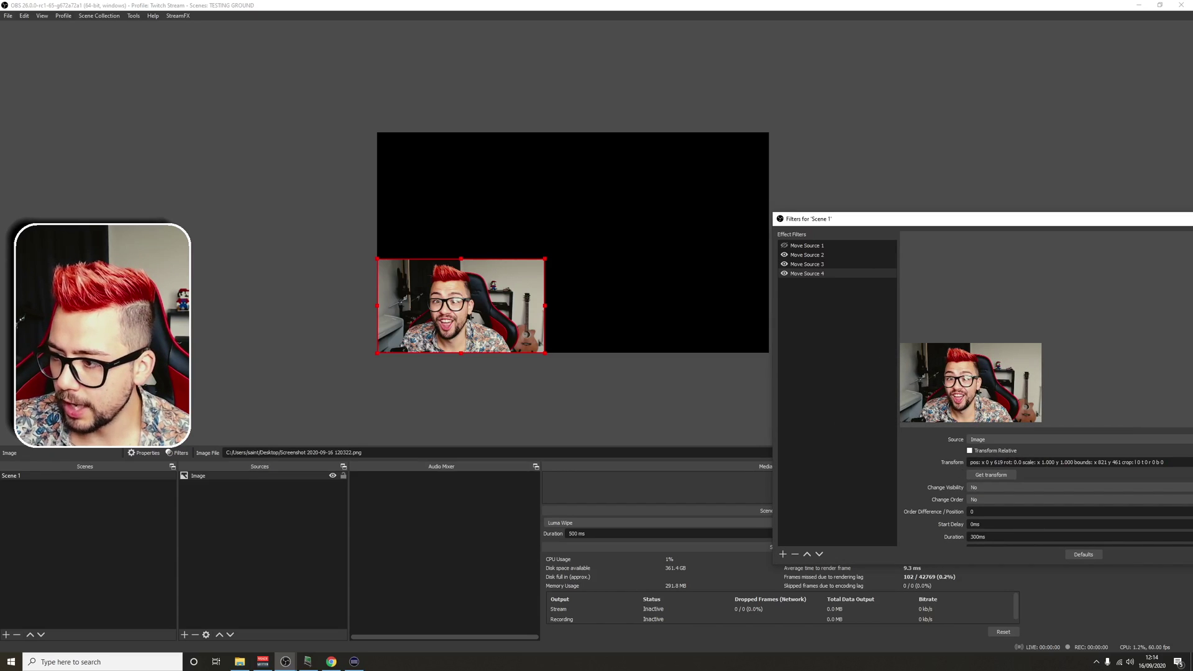
Step: Capture the bottom-left position x 0, y 619 into Move Source 4, trigger on enable and disable, curve 0.50
{"action": "left_click", "coordinate": [1009, 475]}
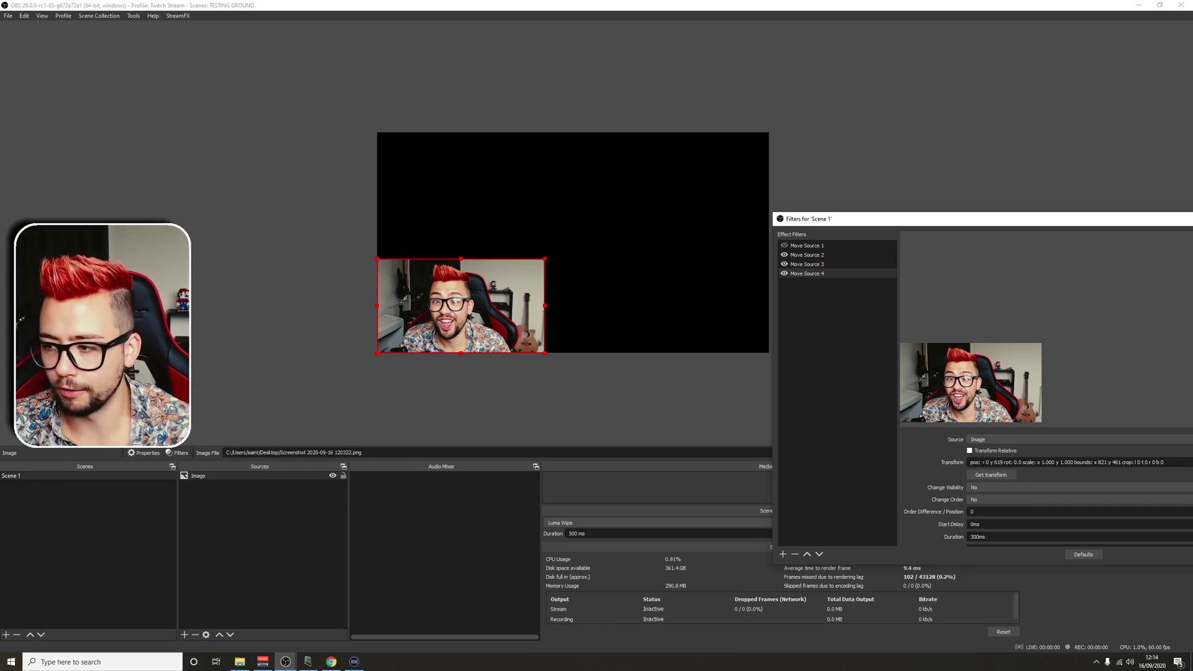
{"action": "left_click", "coordinate": [987, 476]}
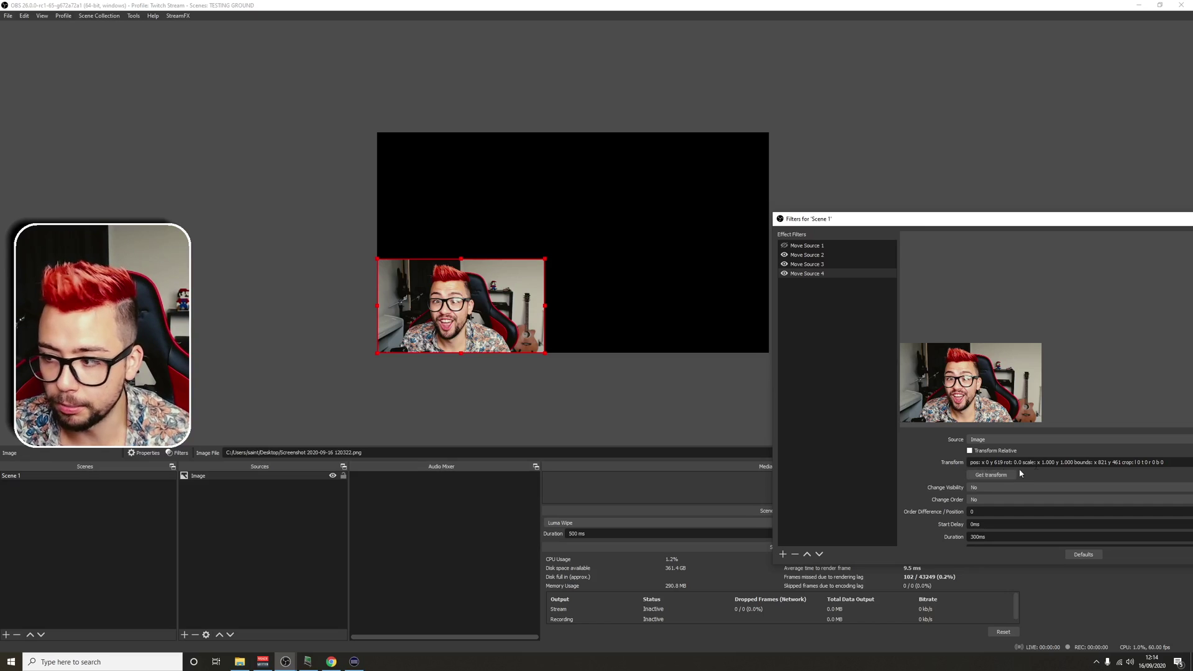
{"action": "left_click_drag", "start_coordinate": [887, 220], "coordinate": [755, 168]}
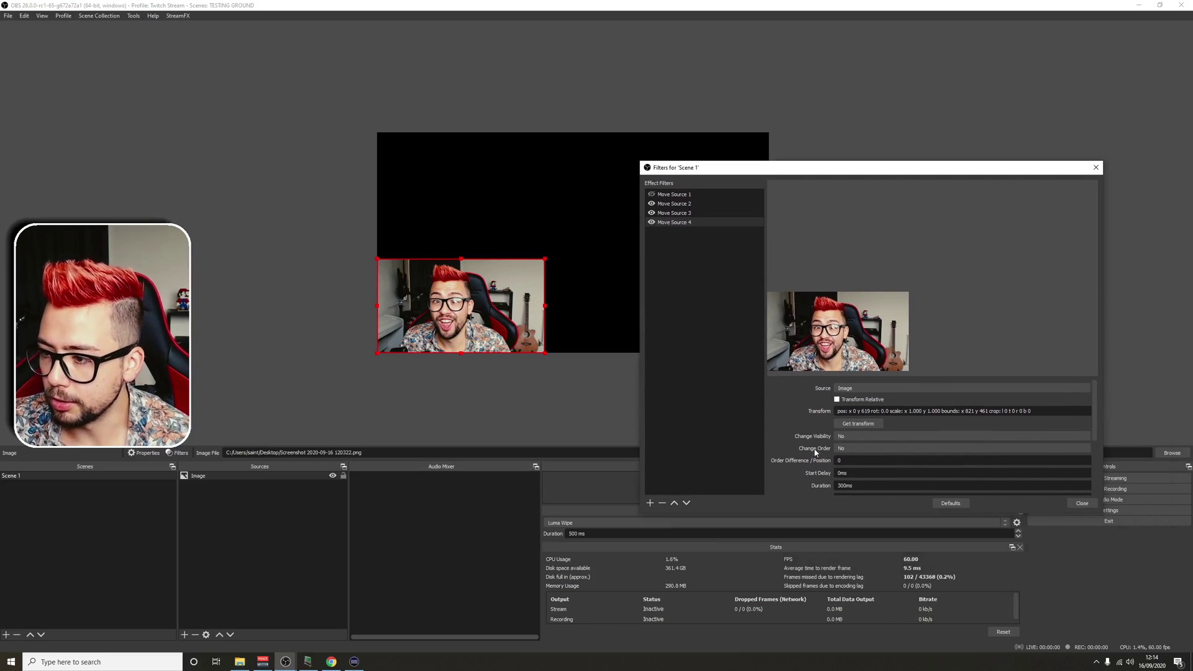
{"action": "scroll", "coordinate": [852, 469], "scroll_direction": "down", "scroll_amount": 3}
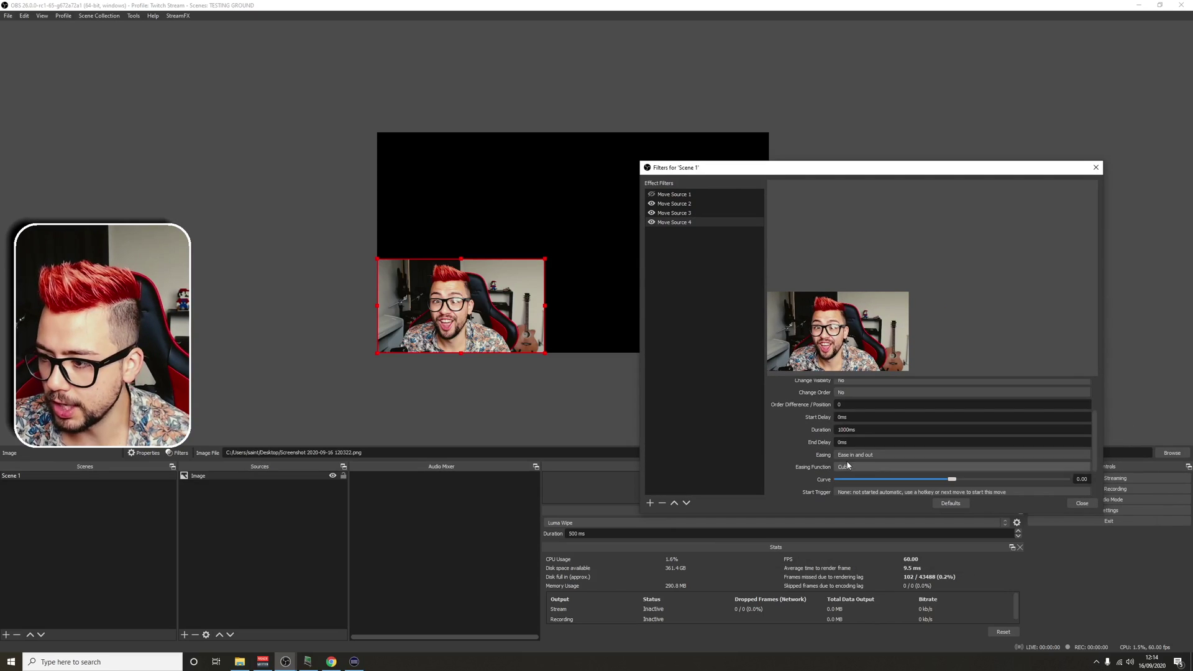
{"action": "left_click", "coordinate": [871, 493]}
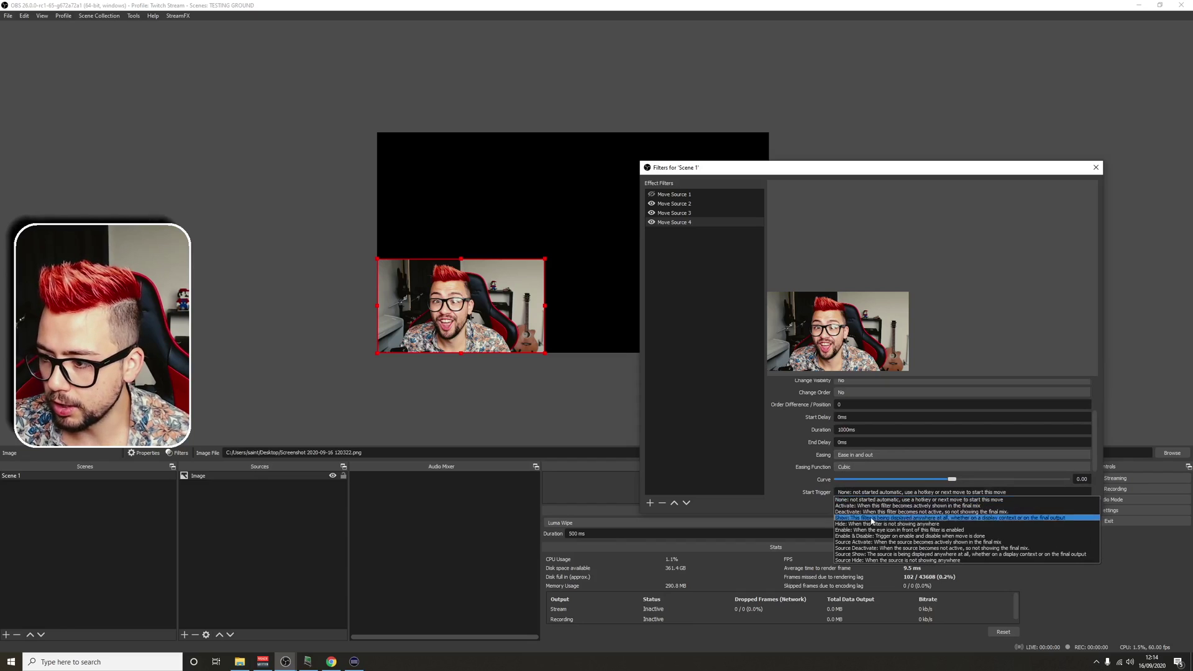
{"action": "left_click", "coordinate": [870, 536]}
{"action": "scroll", "coordinate": [845, 466], "scroll_direction": "down", "scroll_amount": 2}
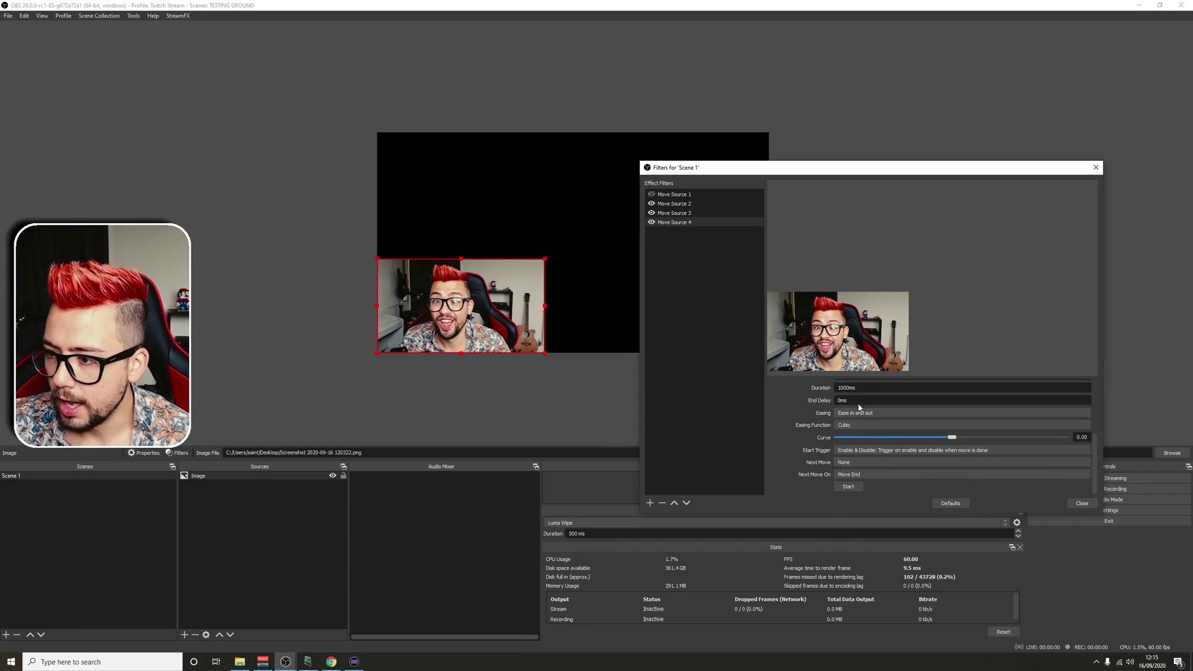
{"action": "double_click", "coordinate": [1085, 437]}
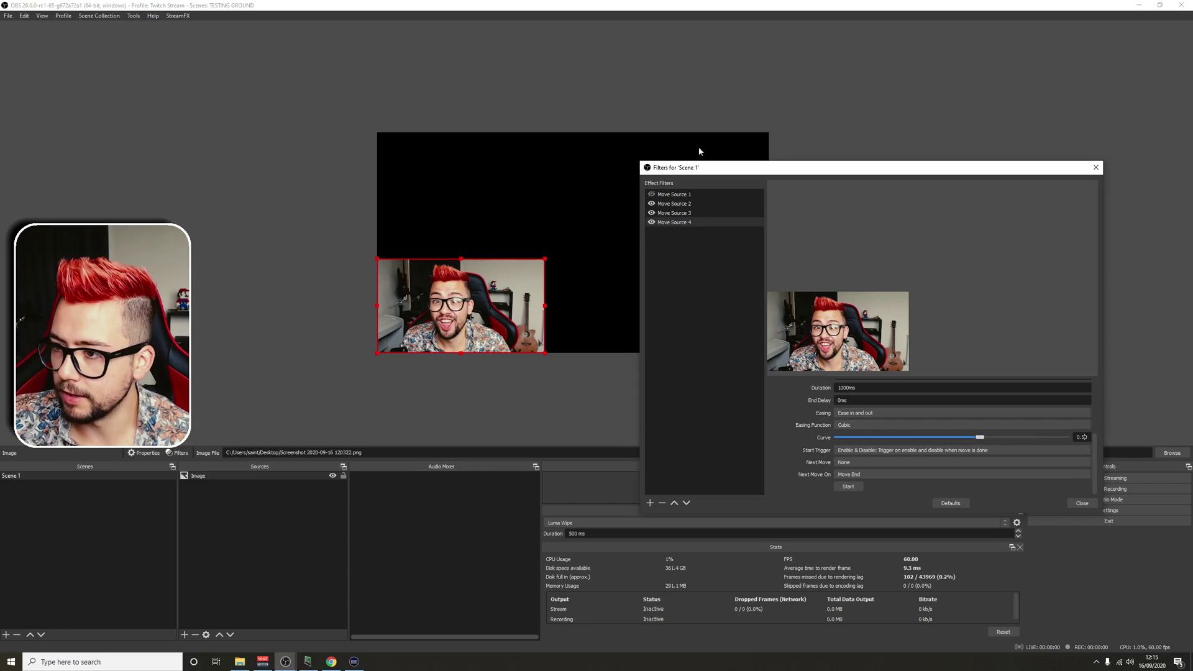
Step: Switch off Move Source 2, 3 and 4, and select Move Source 1
{"action": "left_click", "coordinate": [652, 203]}
{"action": "left_click", "coordinate": [651, 213]}
{"action": "left_click", "coordinate": [651, 222]}
{"action": "left_click", "coordinate": [651, 196]}
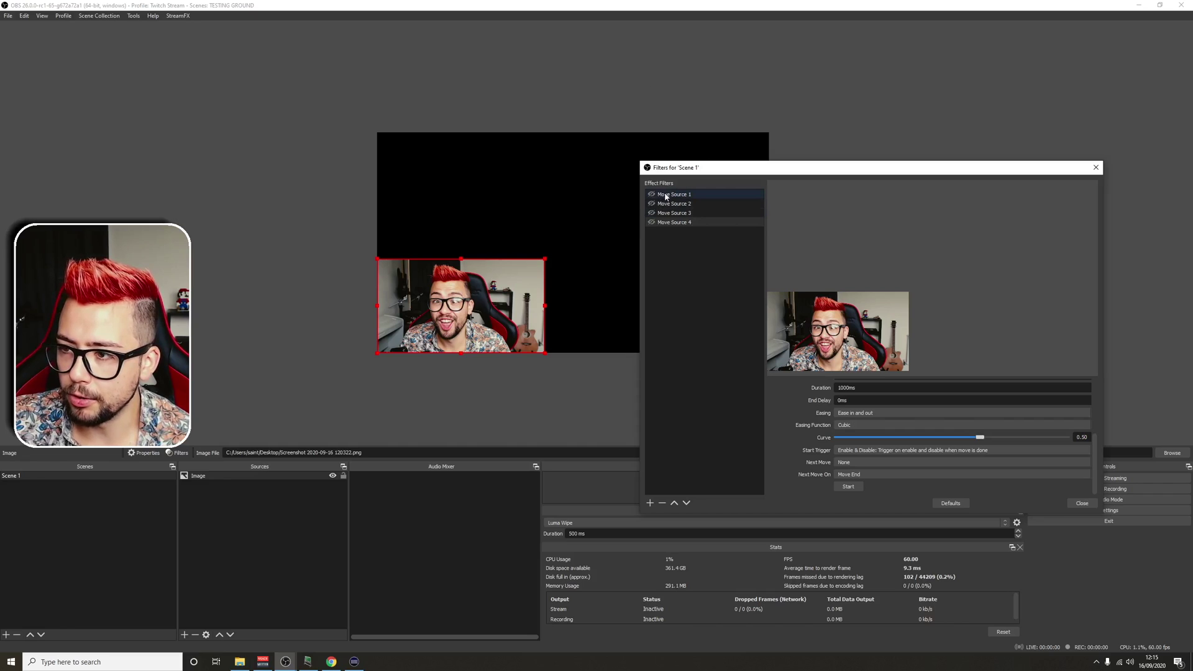
Step: Toggle Move Source 2, 3 and 4 to slide the image top-right, bottom-right, then bottom-left
{"action": "left_click", "coordinate": [651, 204]}
{"action": "left_click", "coordinate": [651, 212]}
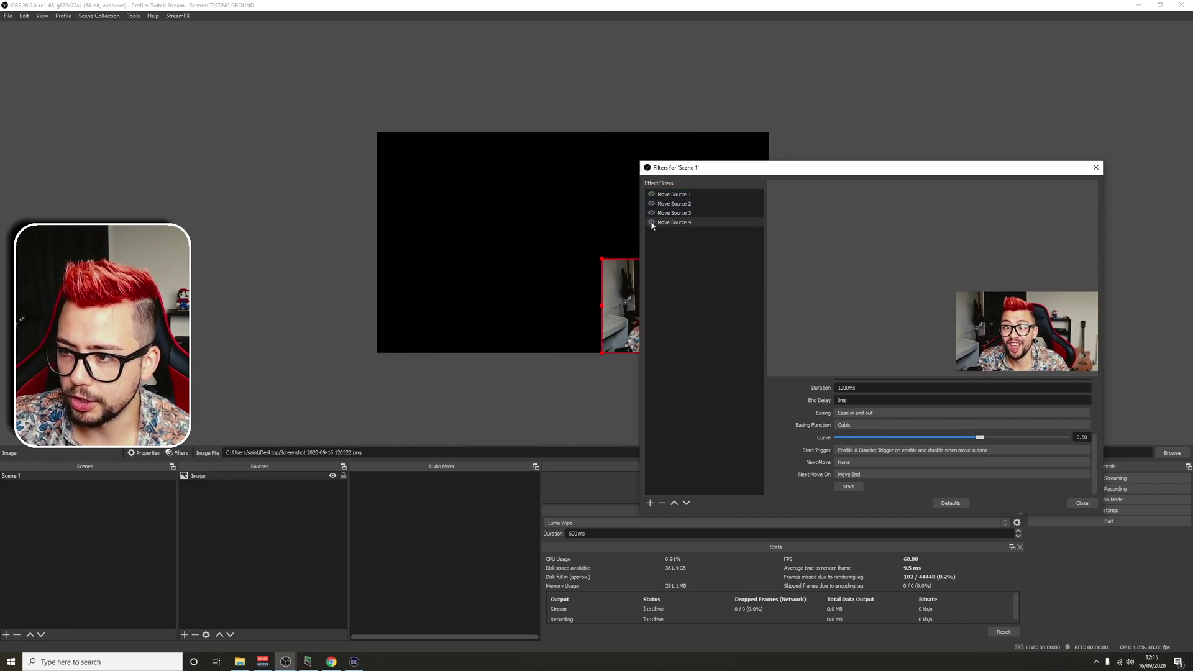
{"action": "left_click", "coordinate": [652, 222]}
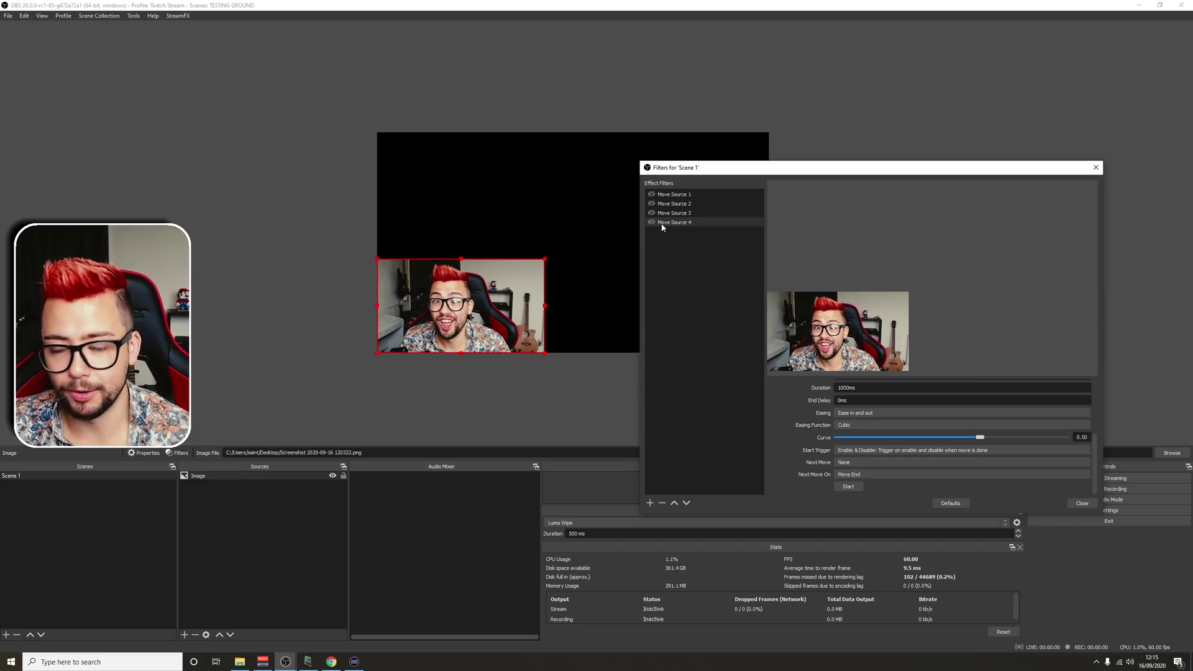
{"action": "left_click", "coordinate": [670, 197]}
Step: Set Move Source 1's Next Move to Move Source 2, starting at Move End
{"action": "scroll", "coordinate": [791, 415], "scroll_direction": "down", "scroll_amount": 5}
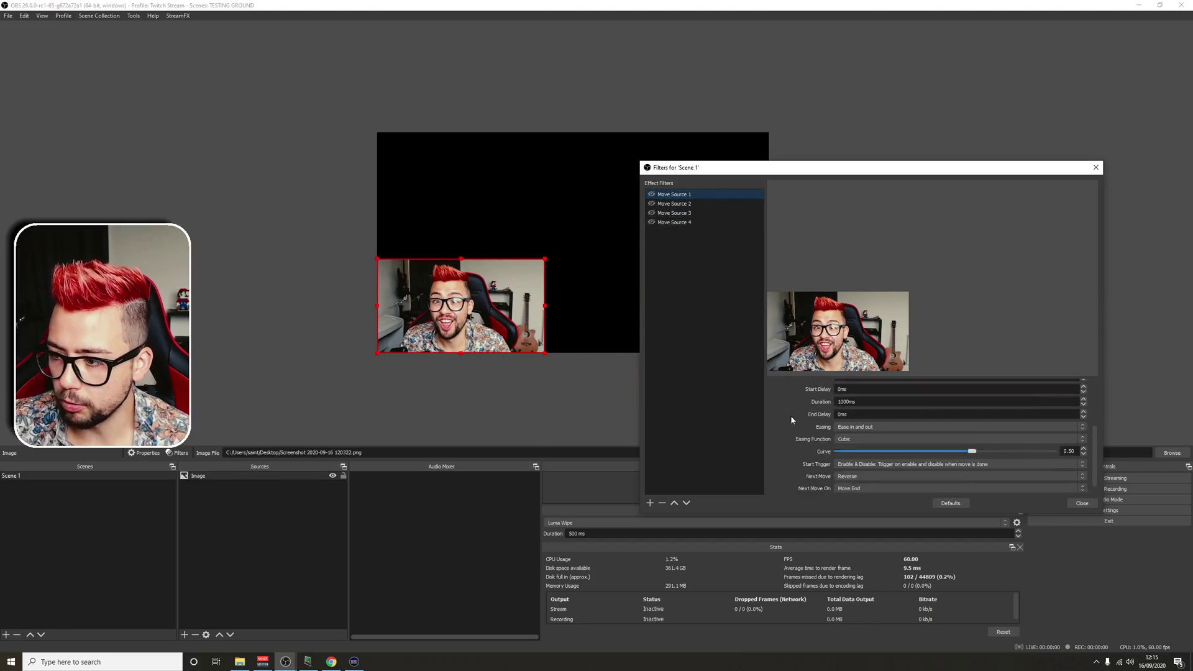
{"action": "left_click", "coordinate": [849, 463]}
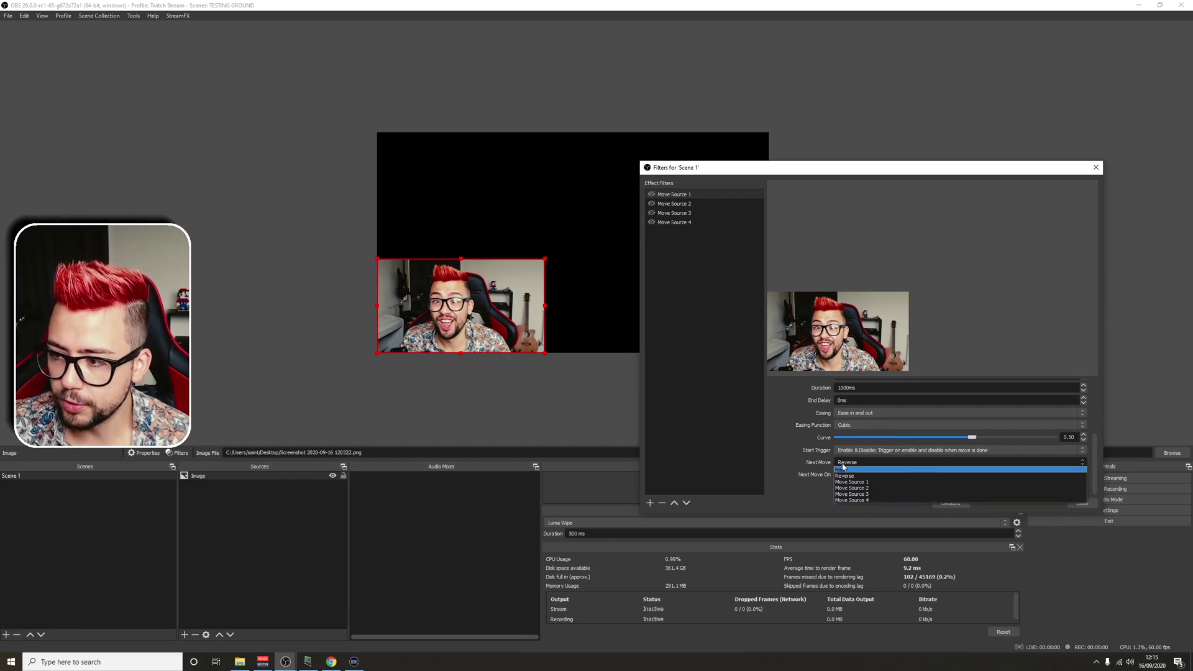
{"action": "left_click", "coordinate": [860, 489]}
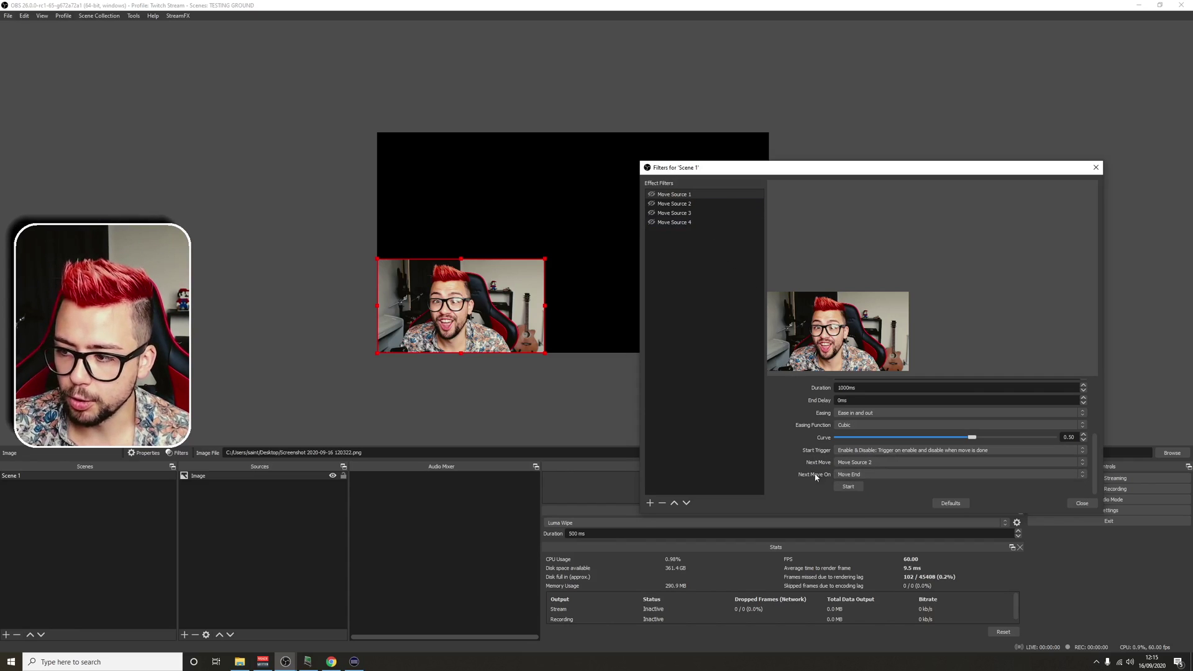
{"action": "left_click", "coordinate": [845, 474]}
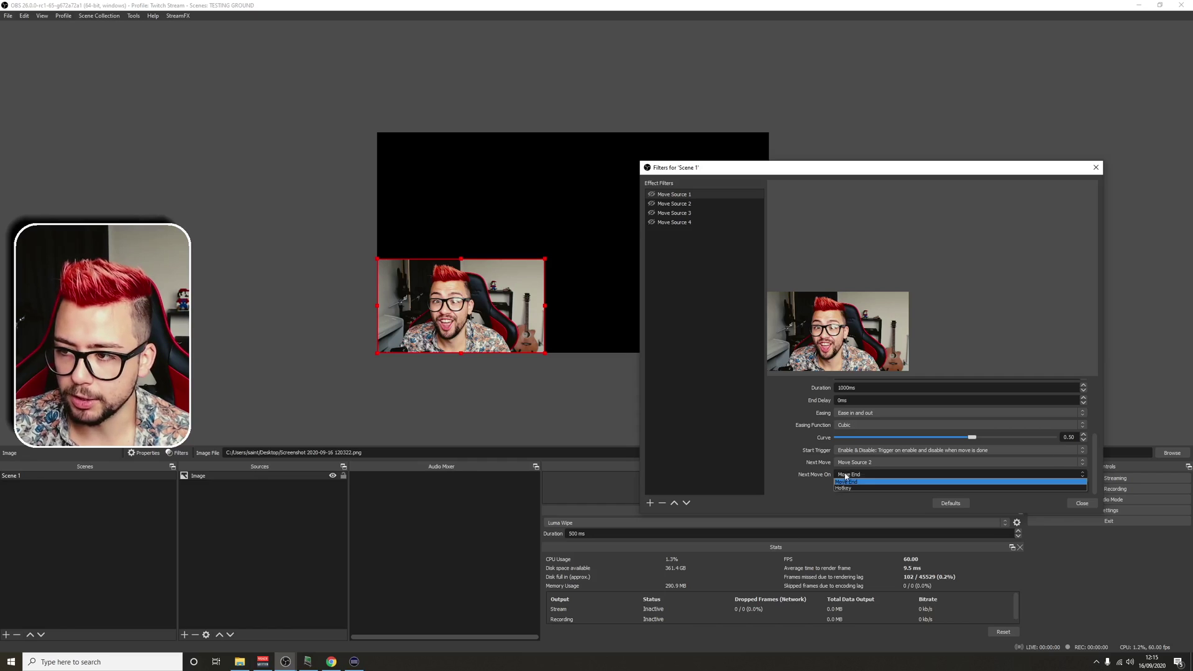
{"action": "left_click", "coordinate": [846, 476]}
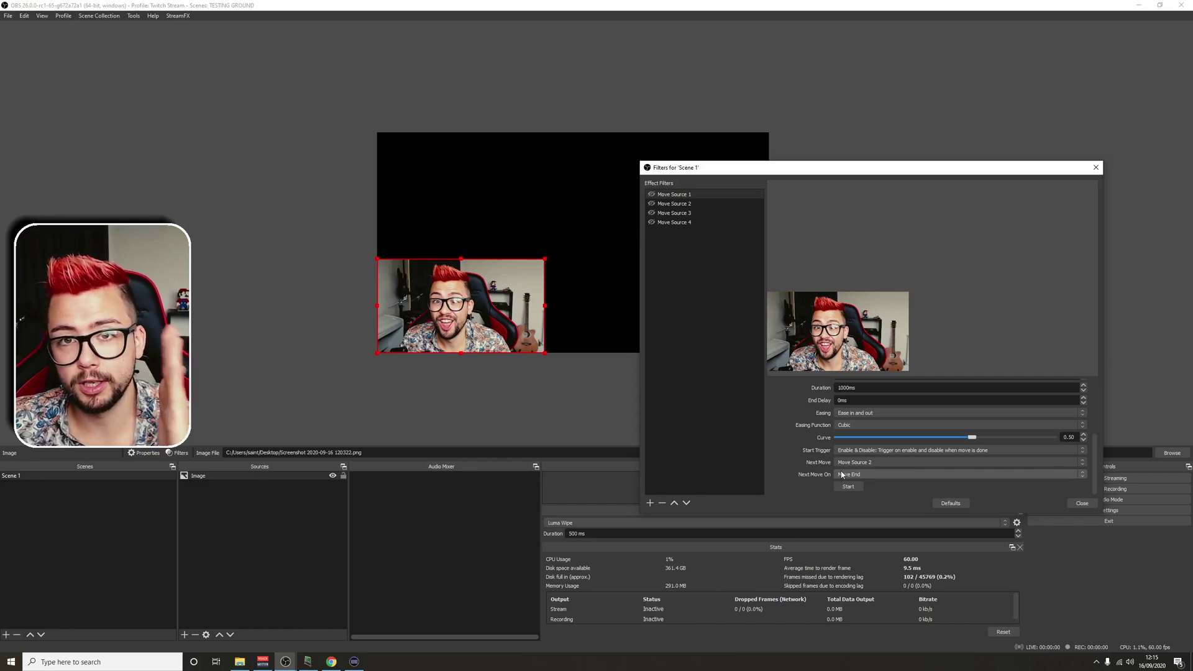
Step: Chain Move Source 2 into Move Source 3, and Move Source 3 into Move Source 4
{"action": "left_click", "coordinate": [677, 204]}
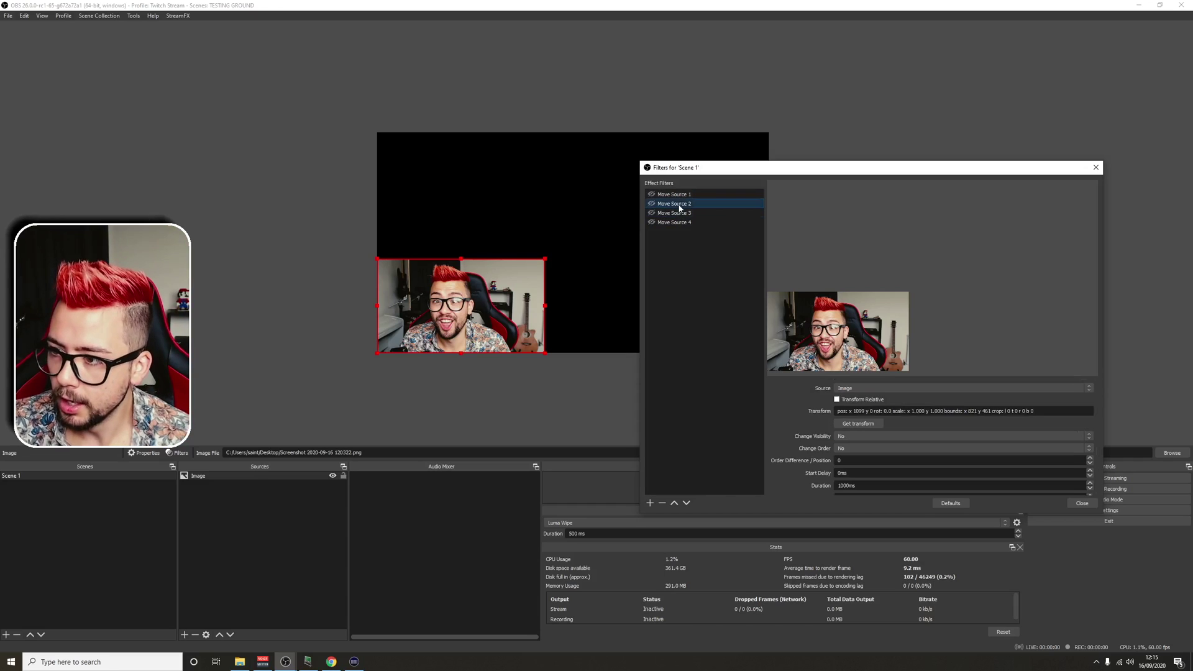
{"action": "scroll", "coordinate": [871, 468], "scroll_direction": "down", "scroll_amount": 5}
{"action": "left_click", "coordinate": [853, 462]}
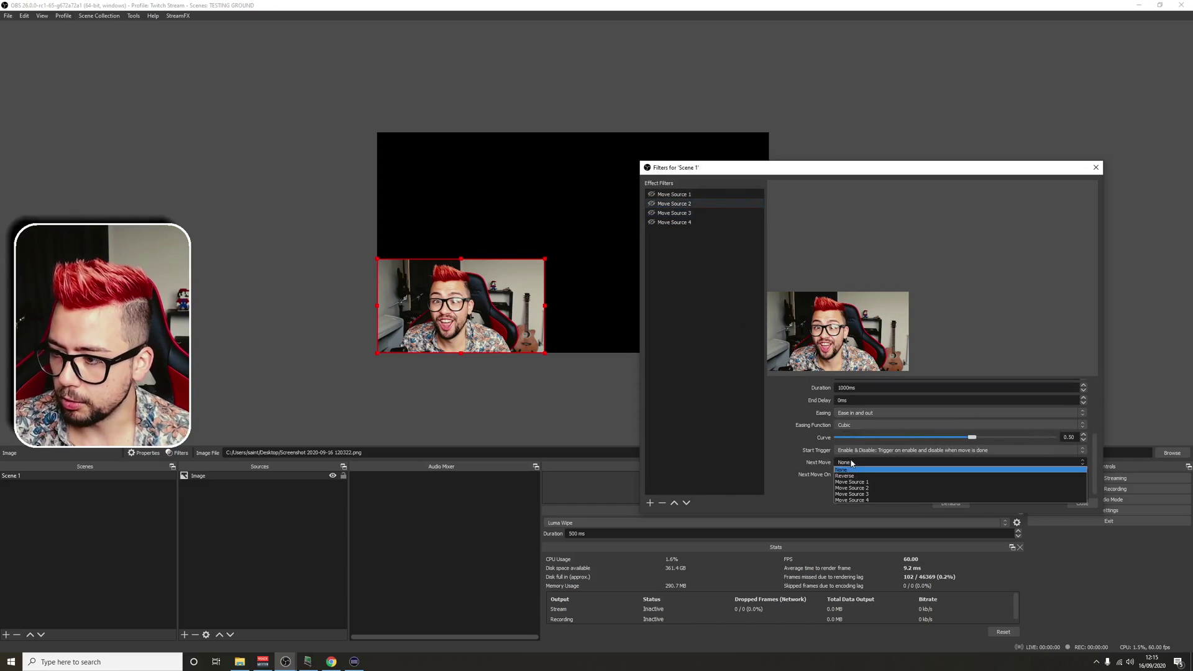
{"action": "left_click", "coordinate": [864, 491]}
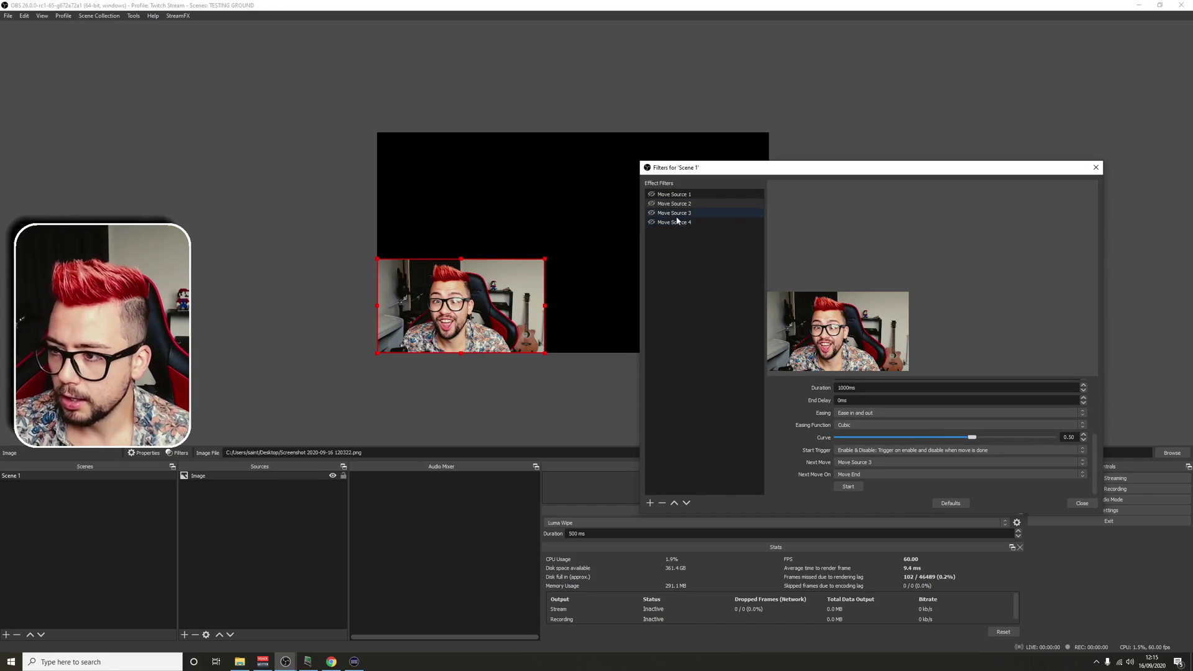
{"action": "left_click", "coordinate": [860, 462]}
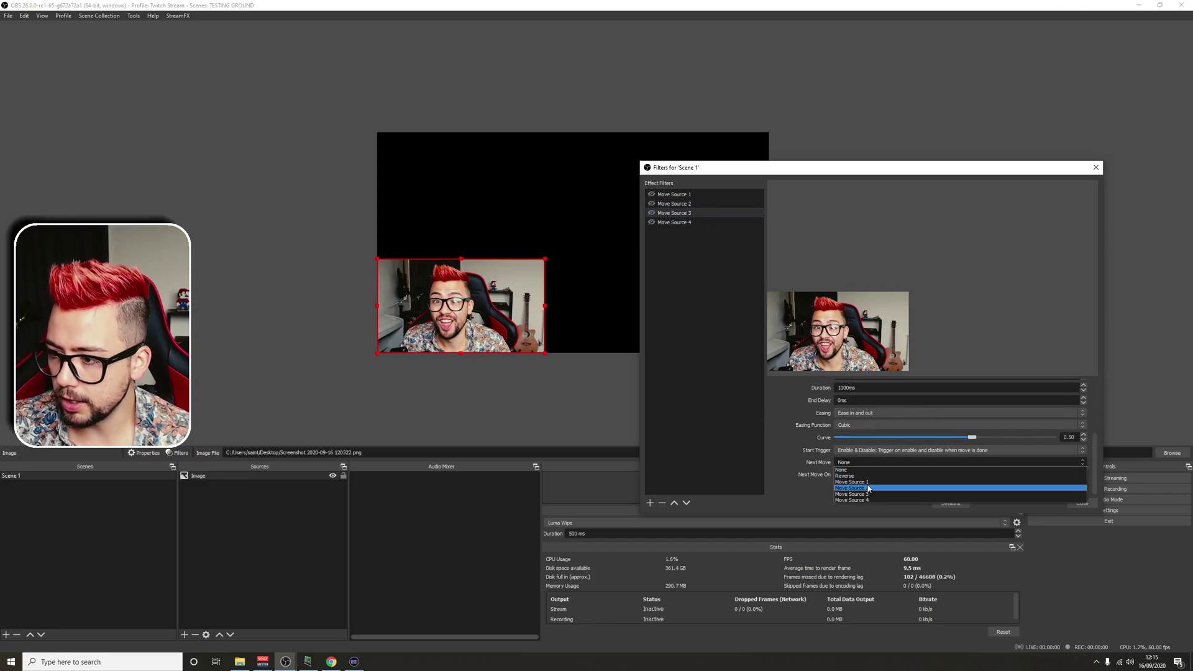
{"action": "left_click", "coordinate": [869, 500]}
Step: Set Move Source 4's Next Move to Move Source 1 at Move End
{"action": "left_click", "coordinate": [689, 222]}
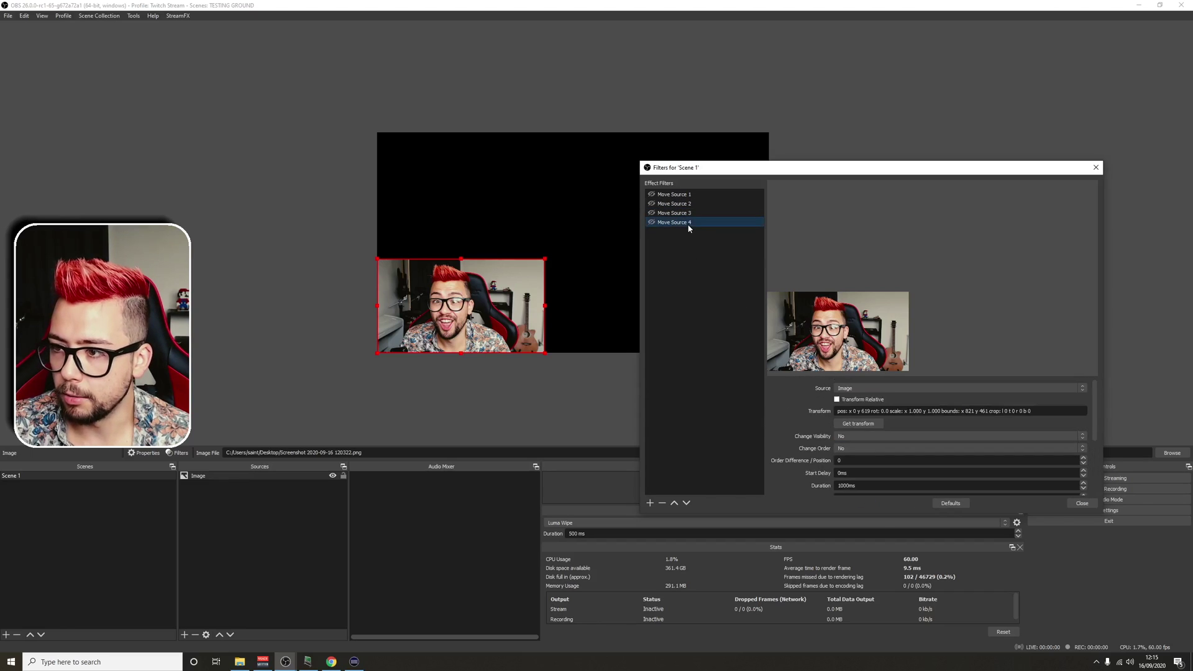
{"action": "scroll", "coordinate": [818, 416], "scroll_direction": "down", "scroll_amount": 3}
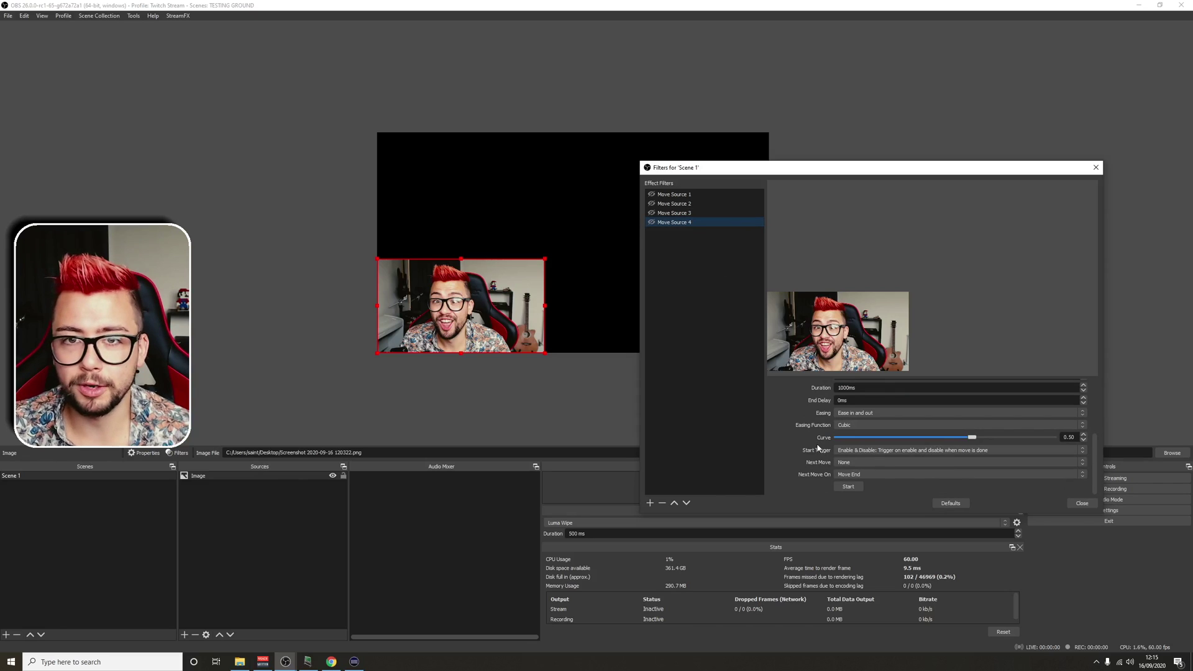
{"action": "left_click", "coordinate": [863, 463]}
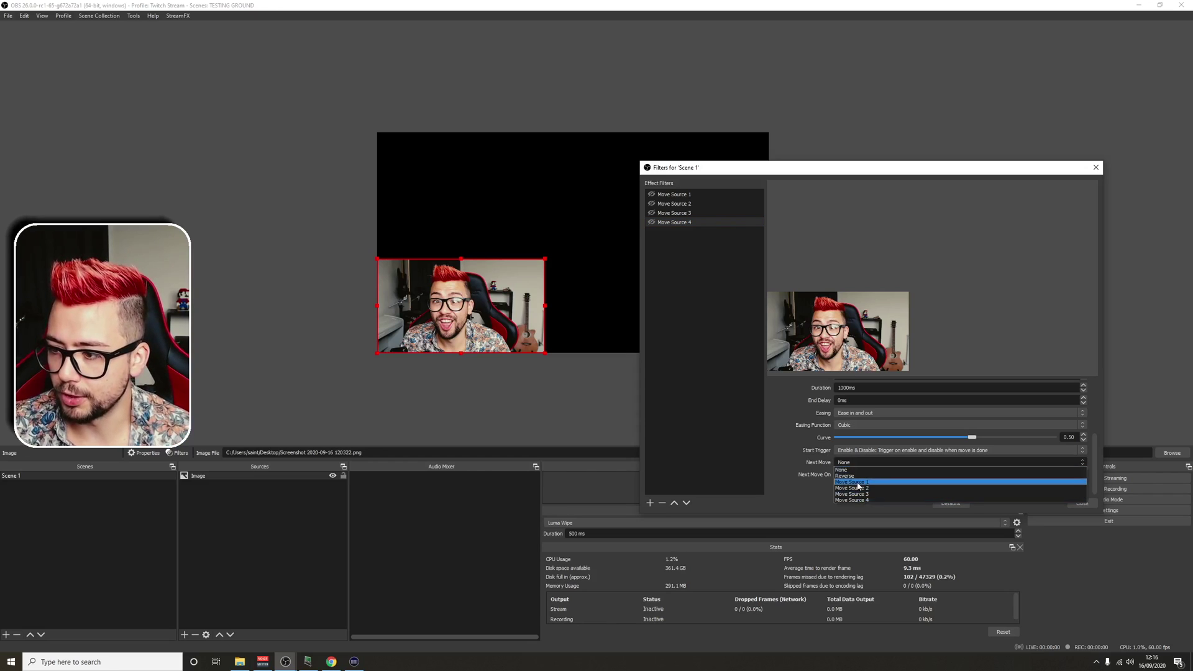
{"action": "left_click", "coordinate": [853, 482]}
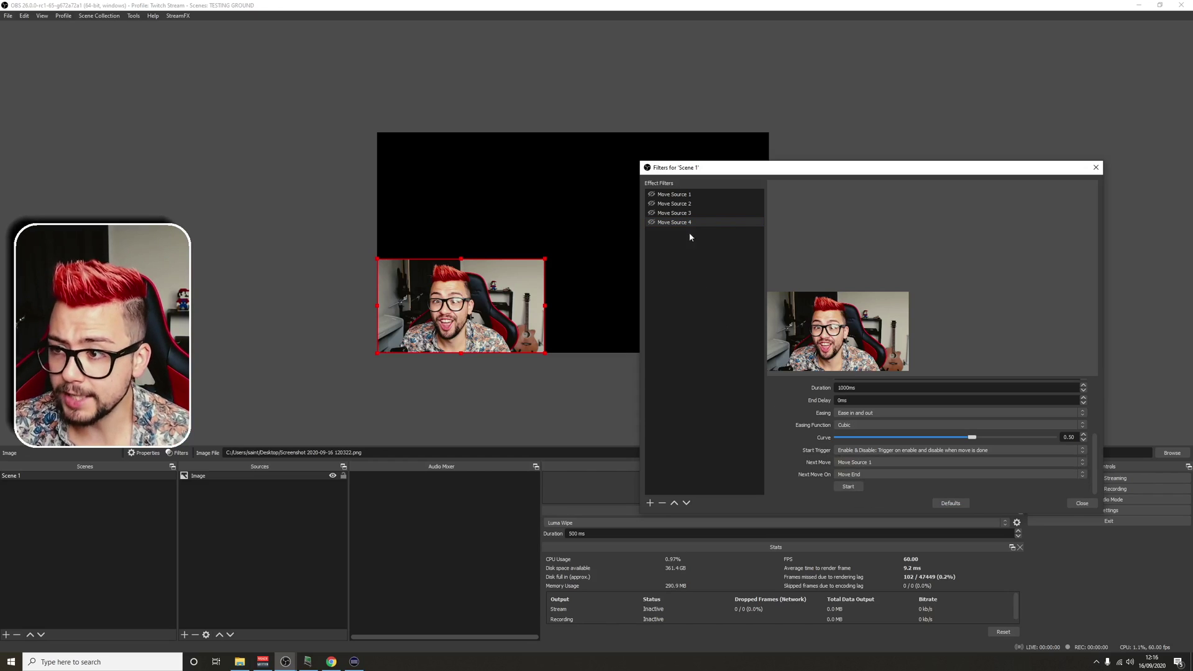
{"action": "left_click_drag", "start_coordinate": [719, 175], "coordinate": [853, 166]}
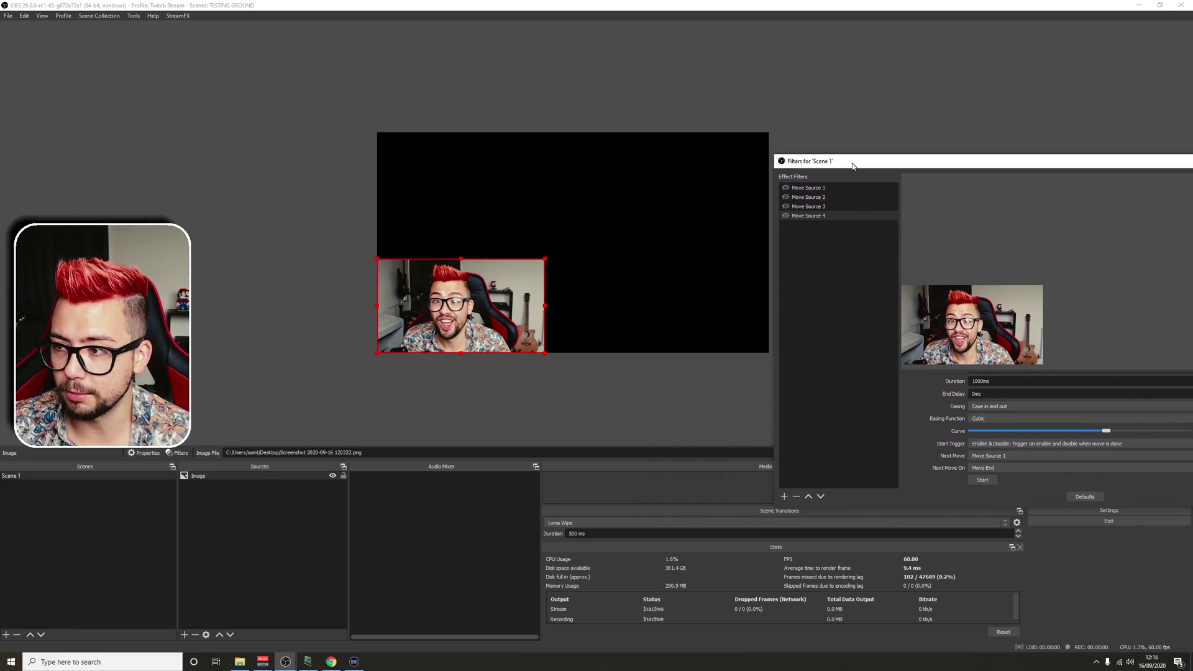
Step: Enable the Move Source 1 filter so the image starts gliding toward the canvas's top-right
{"action": "left_click", "coordinate": [786, 188]}
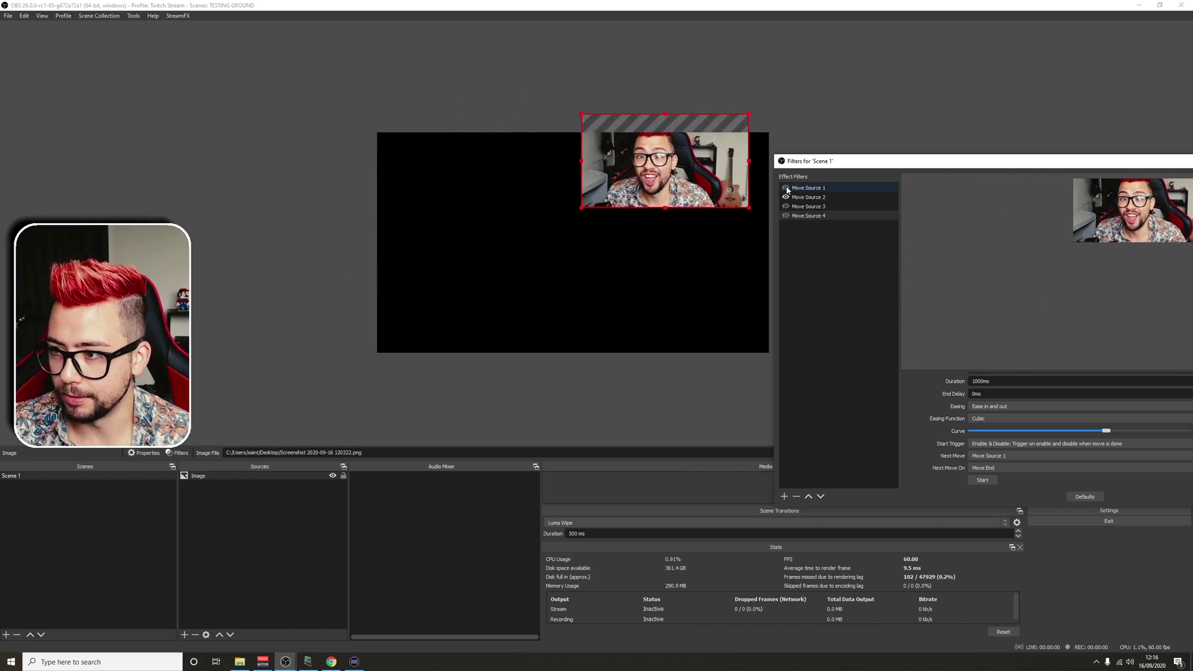